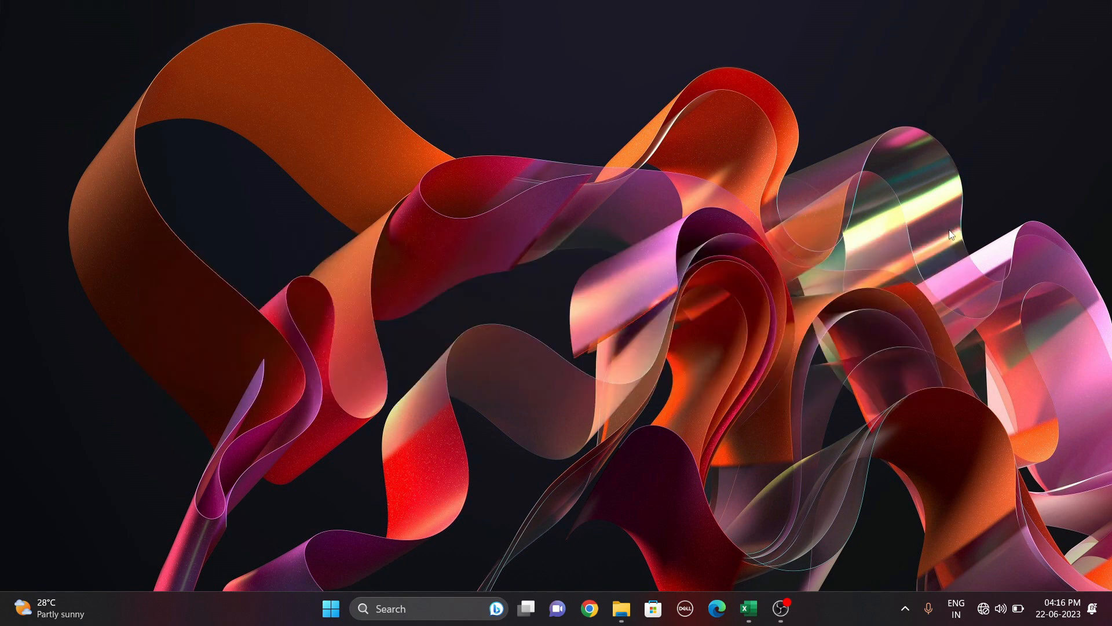
- Switch to the Book1.xlsx workbook in Excel and review the Salary, % Hike and New Salary columns
click(756, 611)
click(322, 263)
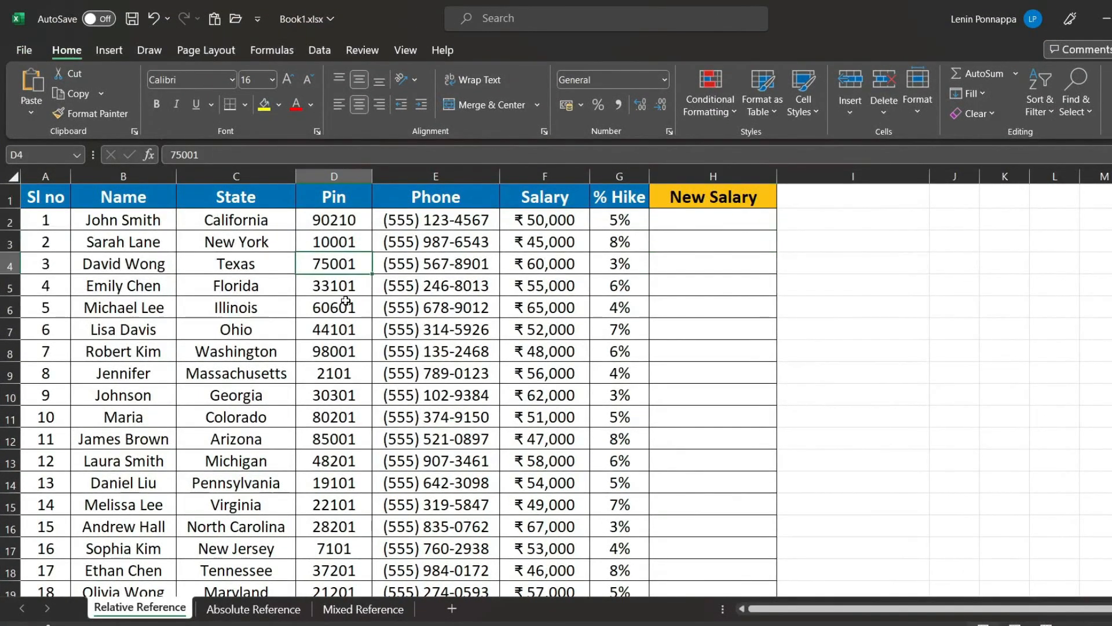
click(675, 219)
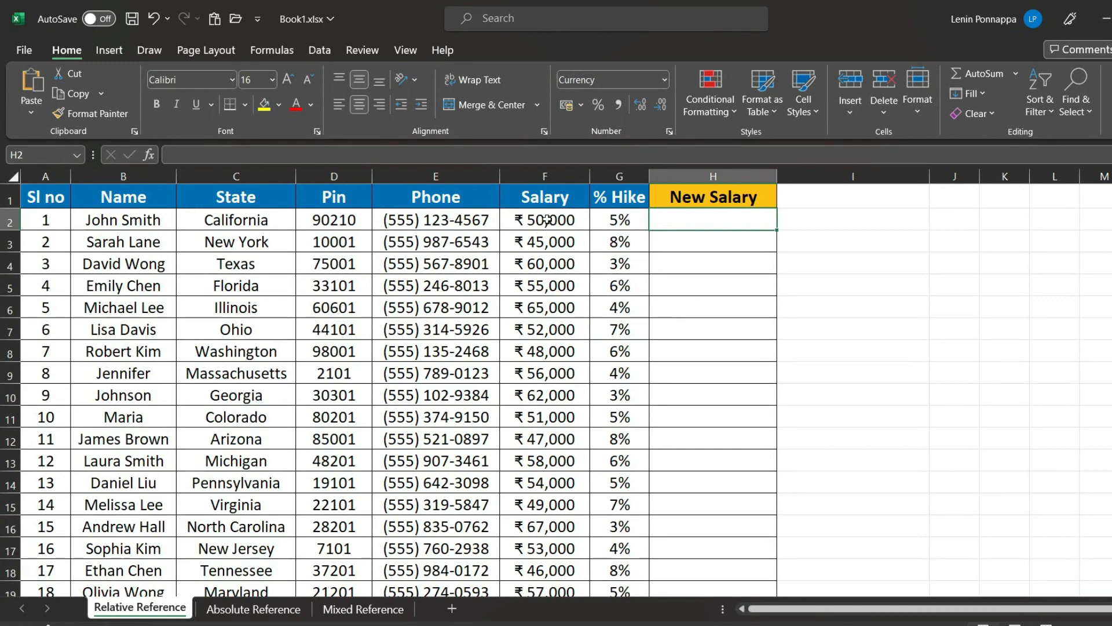
click(548, 202)
click(663, 201)
click(631, 201)
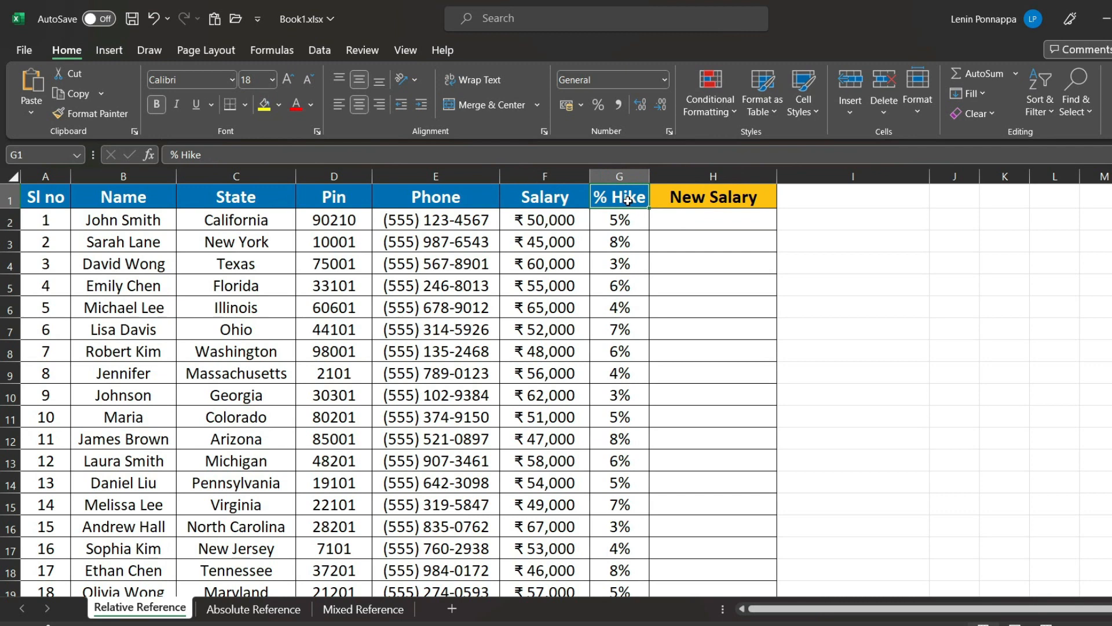
click(683, 202)
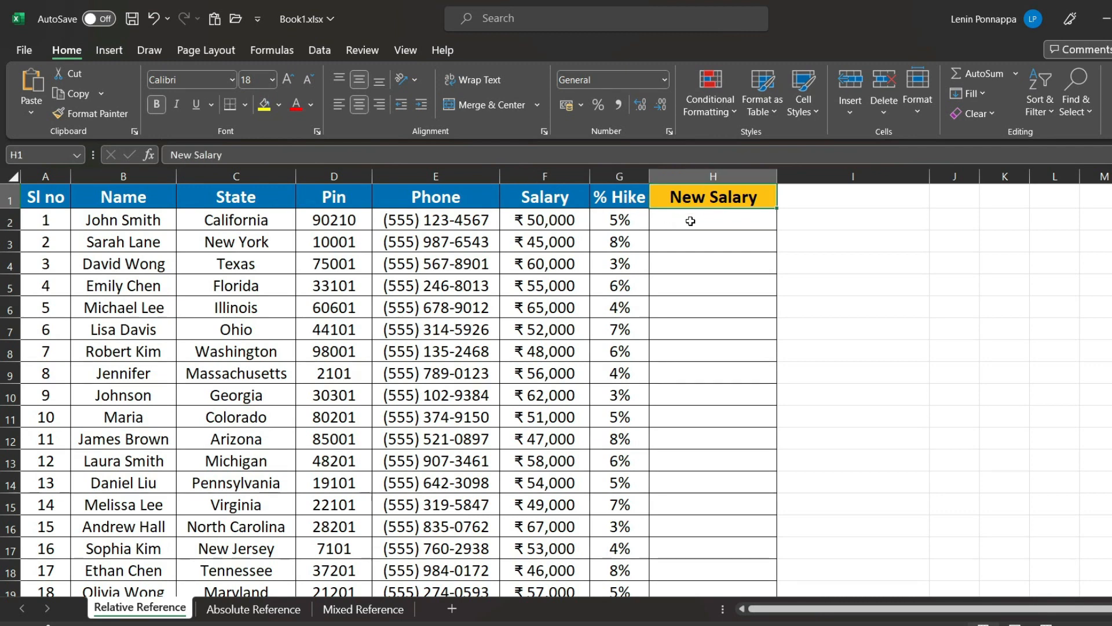
- Enter the formula =F2+(G2*F2) in cell H2 to calculate the first employee's new salary
click(691, 221)
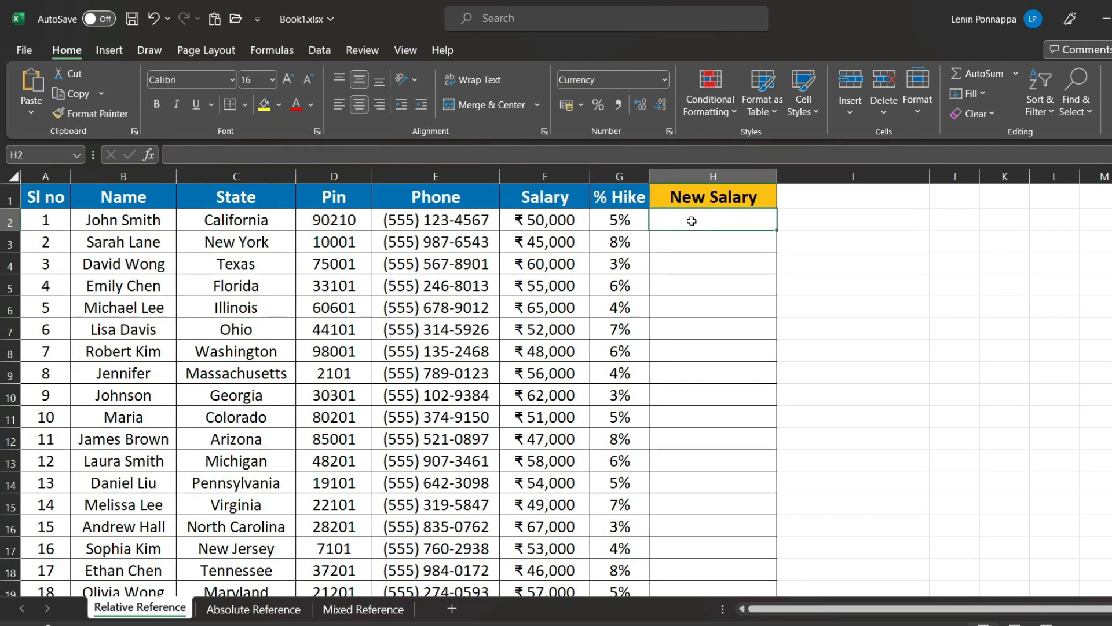
text(=)
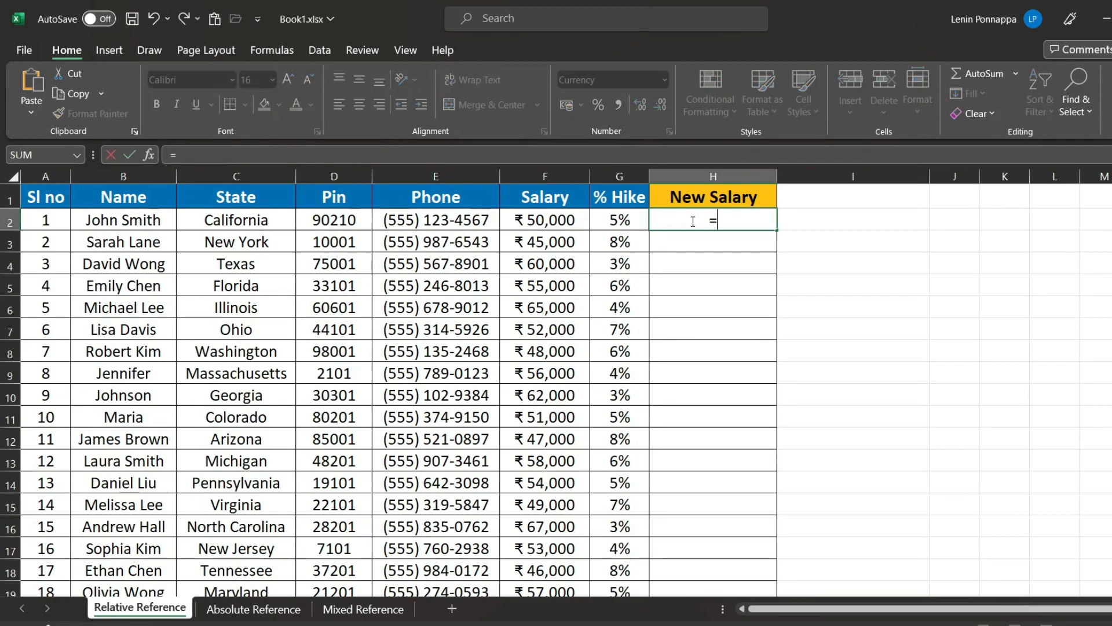
click(545, 220)
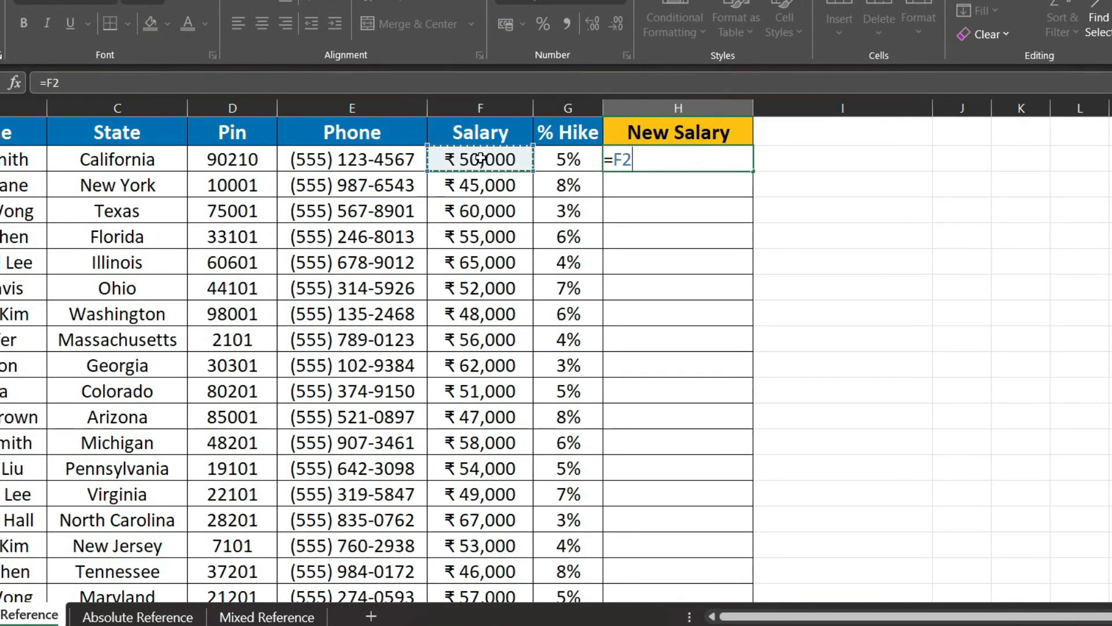
text(+)
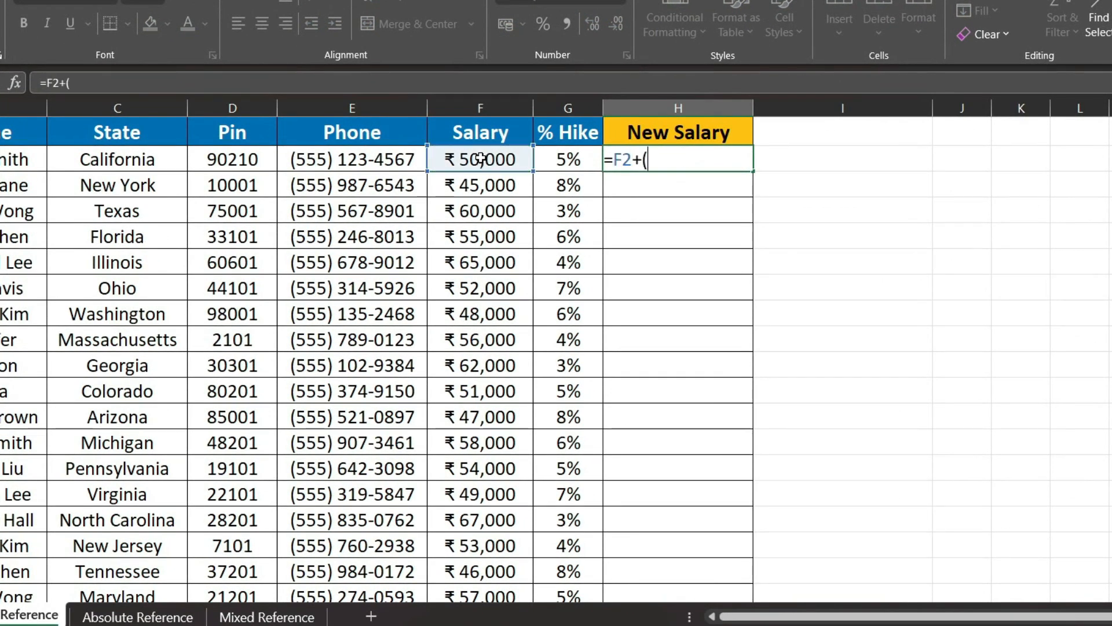
text(()
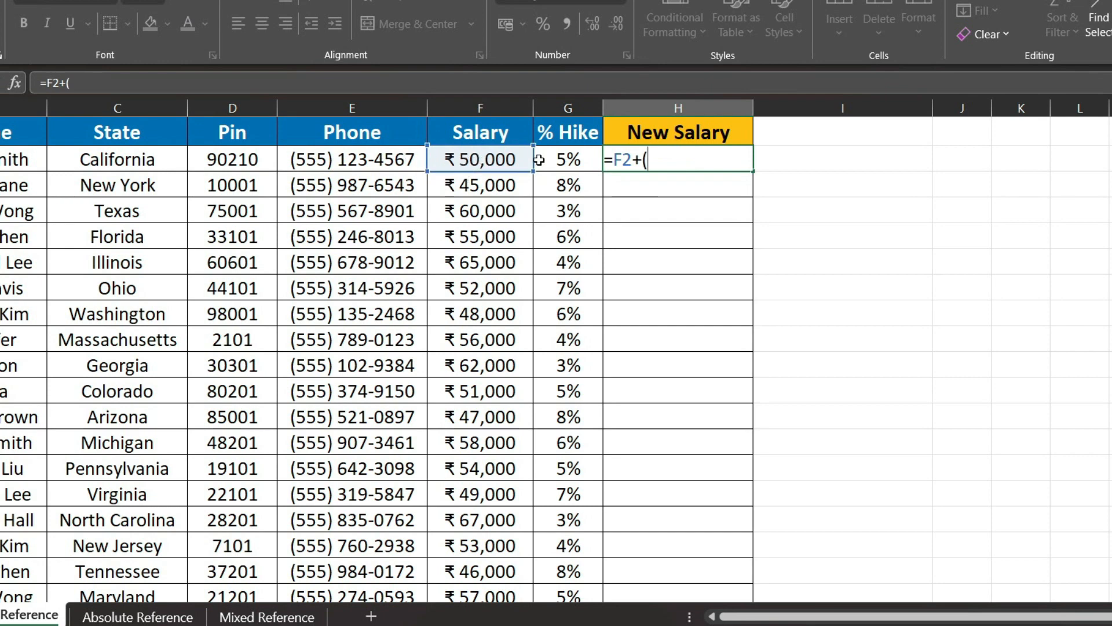
click(555, 159)
text(*)
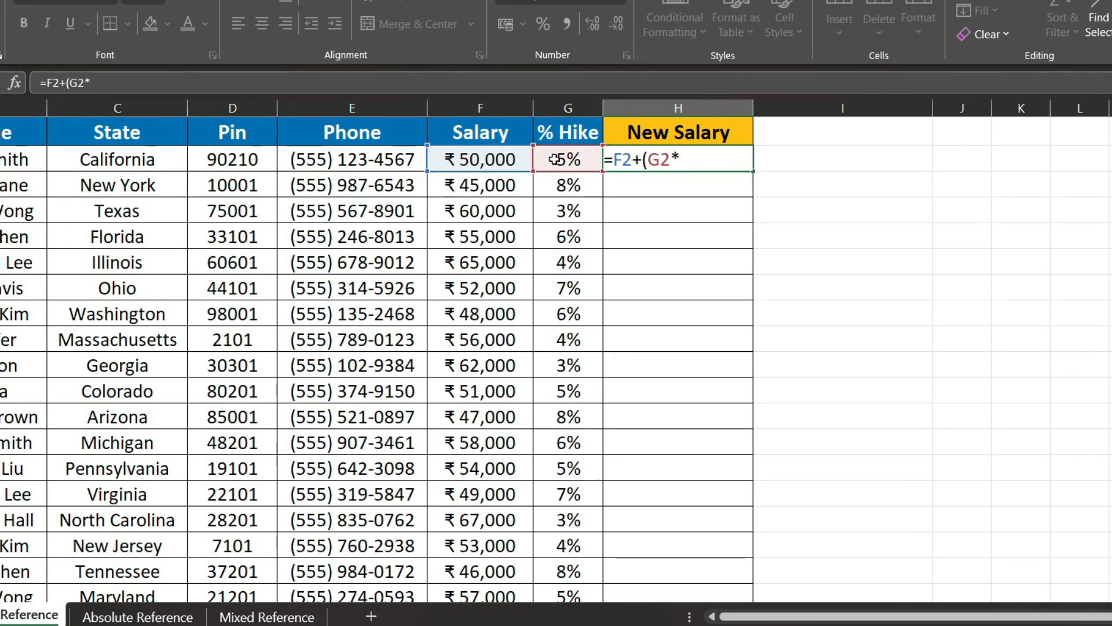
click(500, 158)
text())
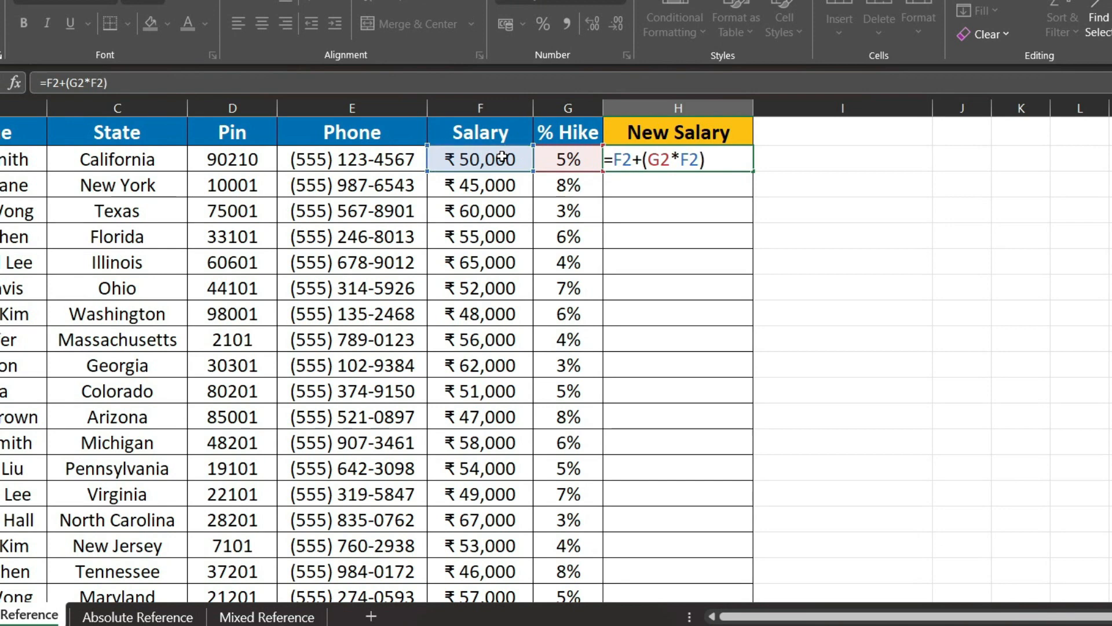
key(Return)
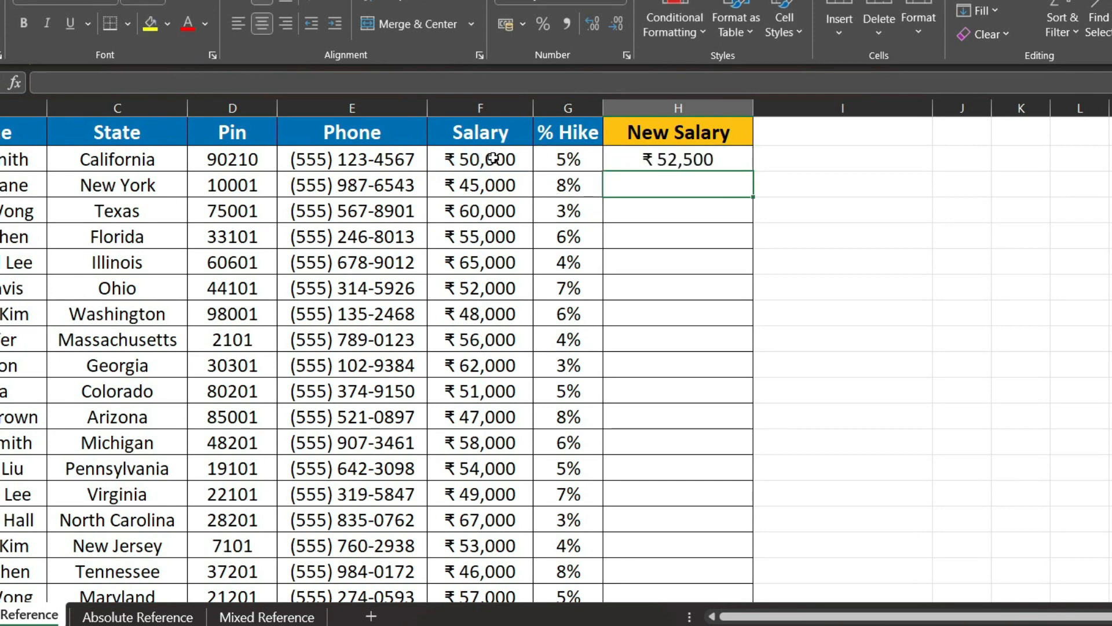
- Fill the New Salary formula from H2 down to the last employee row, H21
click(727, 167)
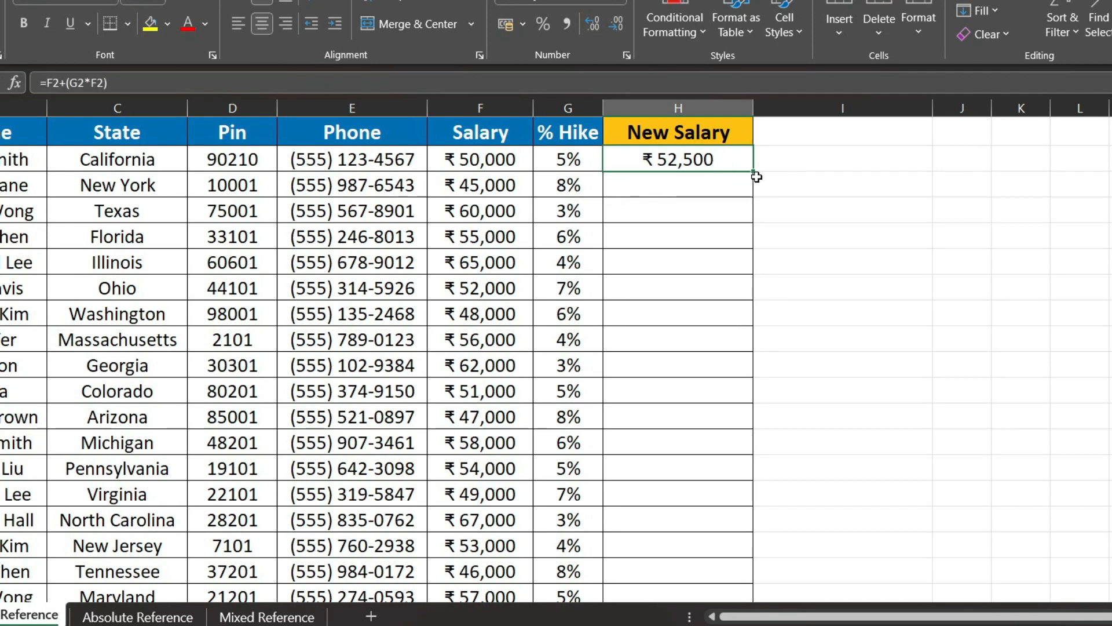
drag(754, 172, 753, 503)
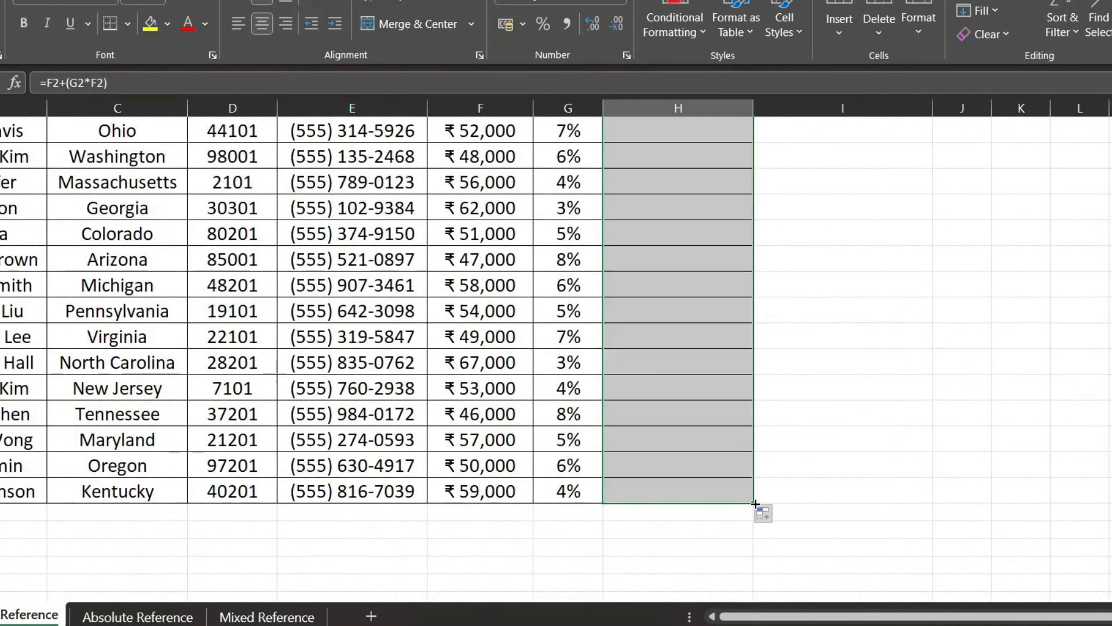
scroll(687, 444, up, 2)
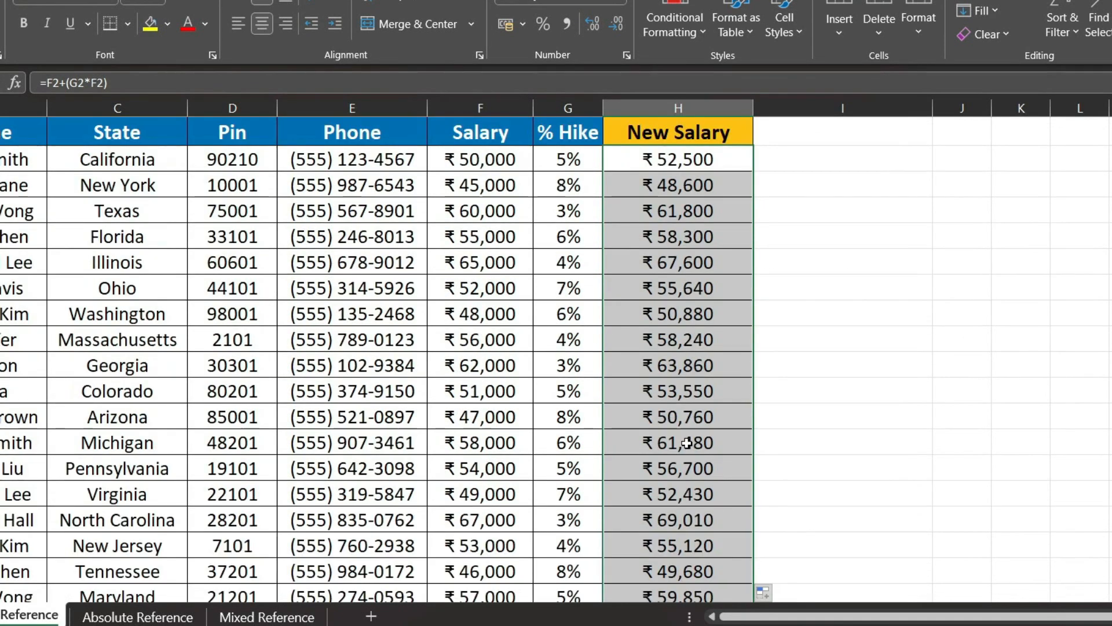
- Examine the formulas in H2, H3 and H4 together with the salary and hike cells they reference
click(674, 162)
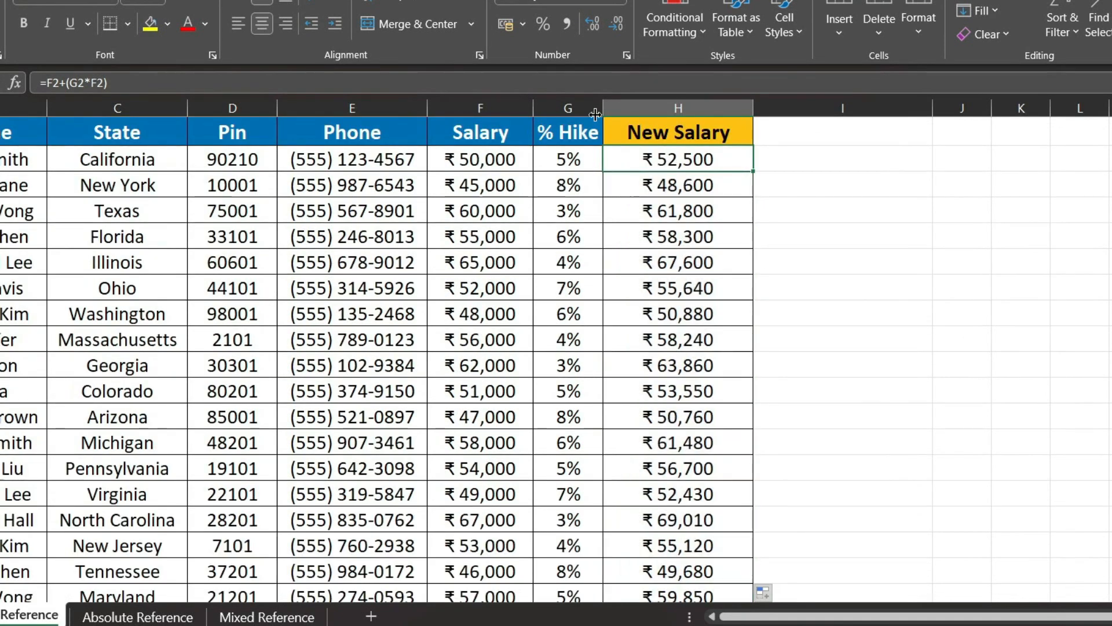
click(127, 85)
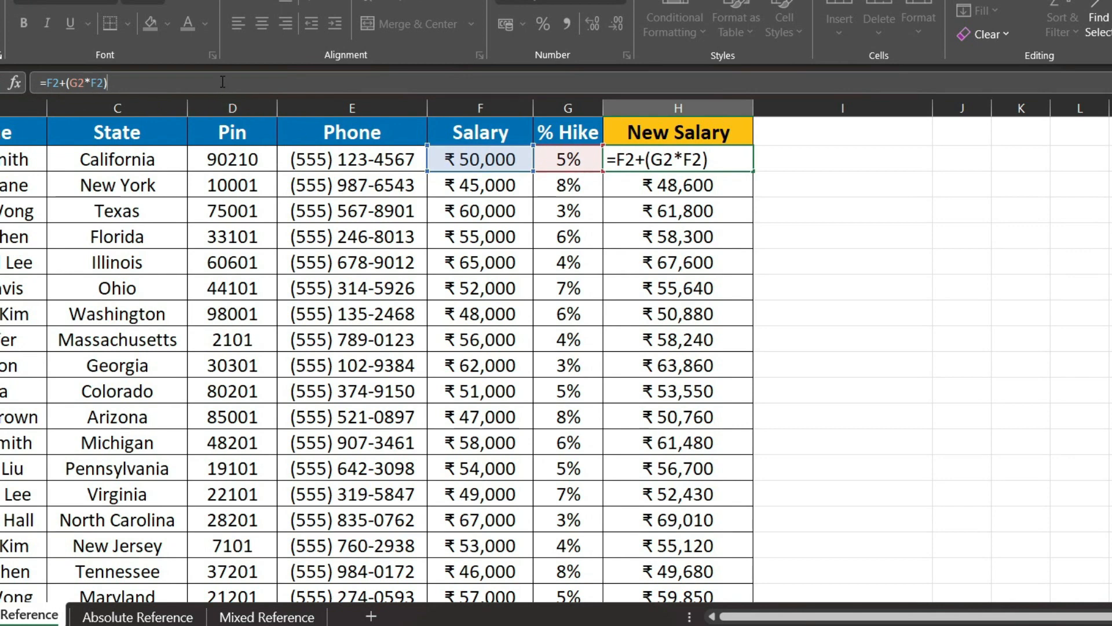
key(Return)
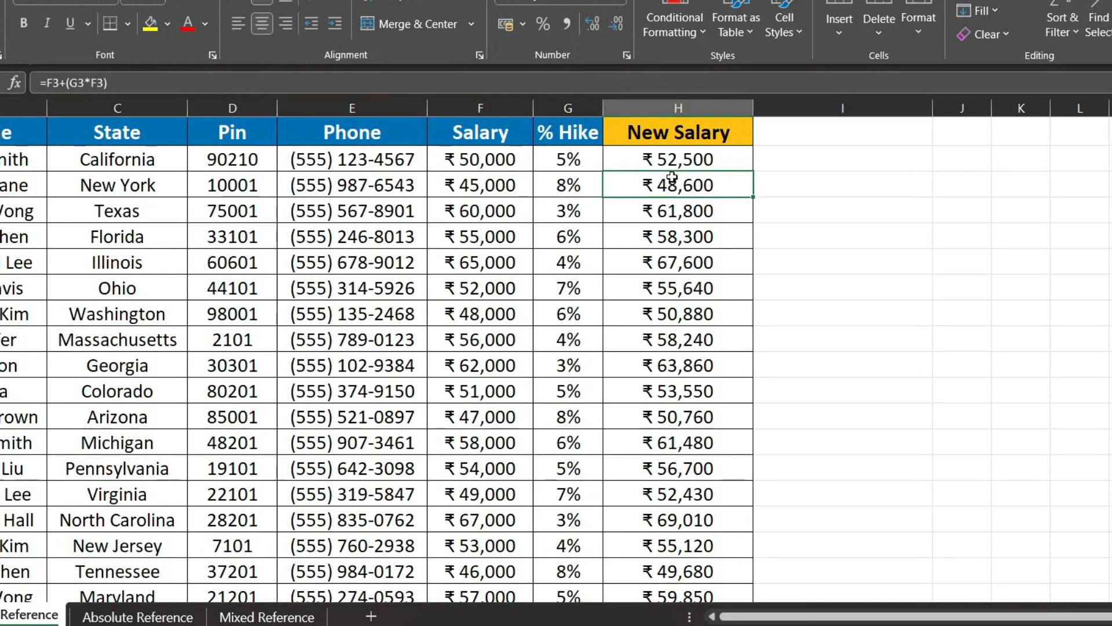
click(98, 75)
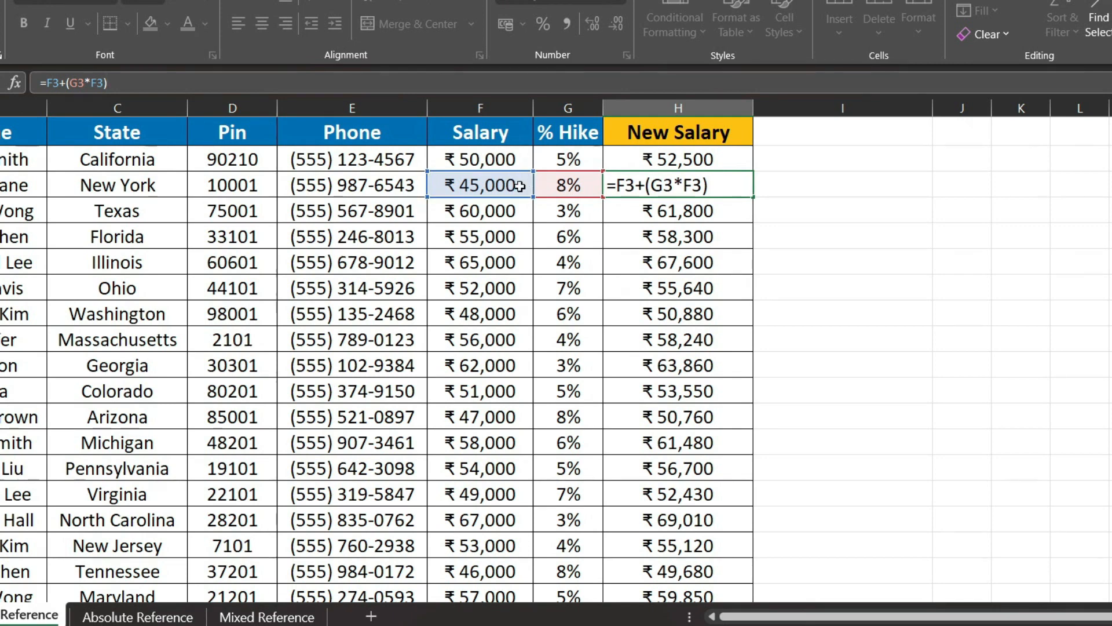
key(Return)
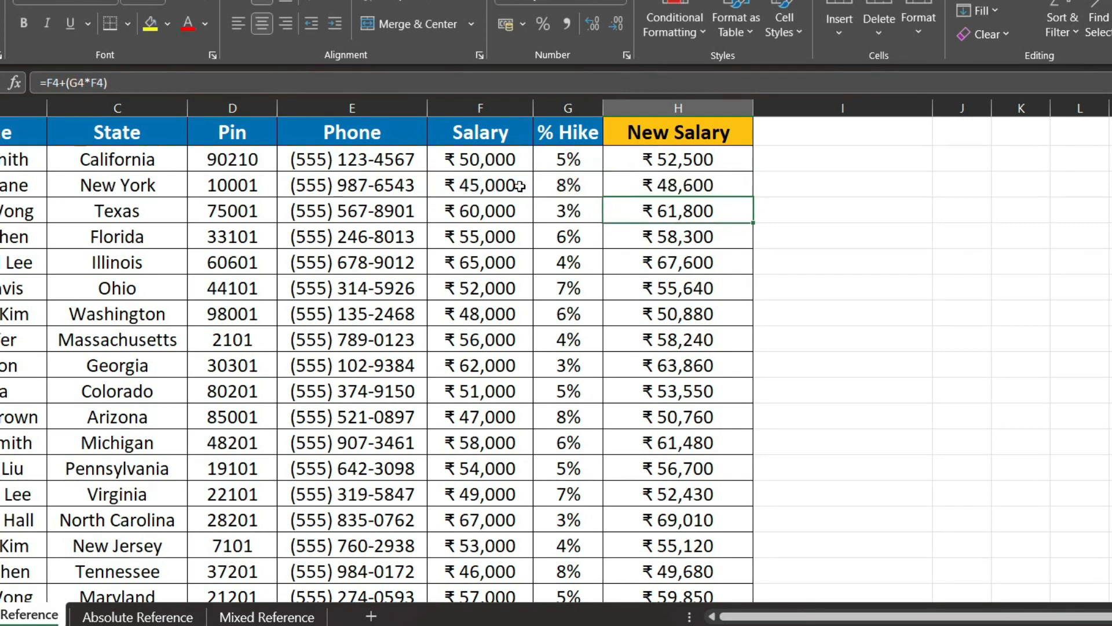
click(136, 79)
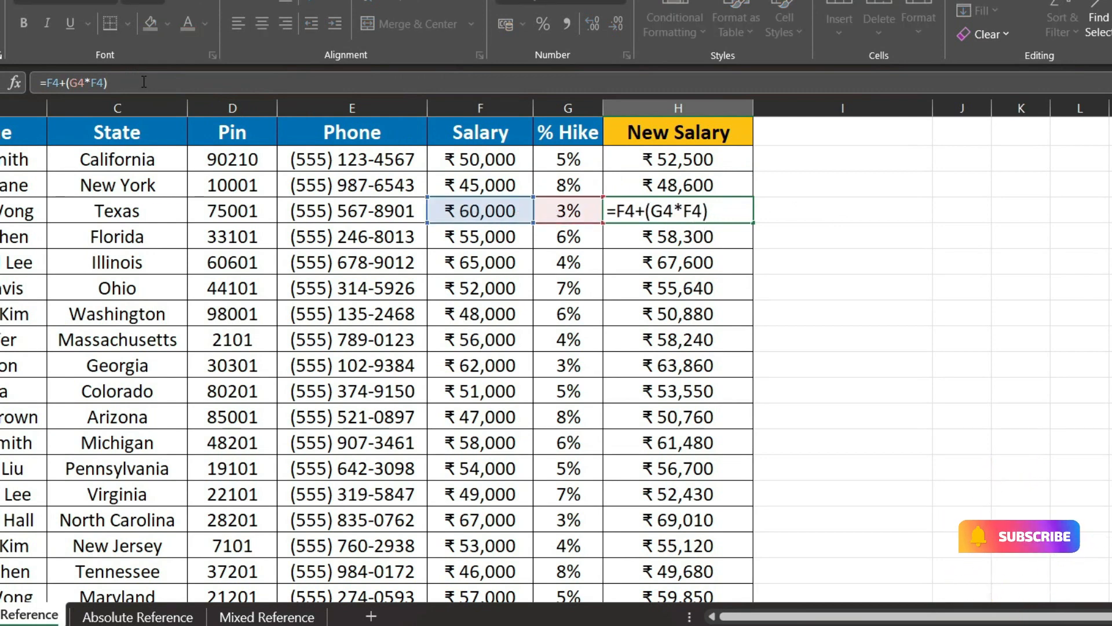
key(Return)
- Compare the formulas in the New Salary cells between H2 and H8 to see how their row references shift
drag(681, 168, 684, 393)
click(645, 314)
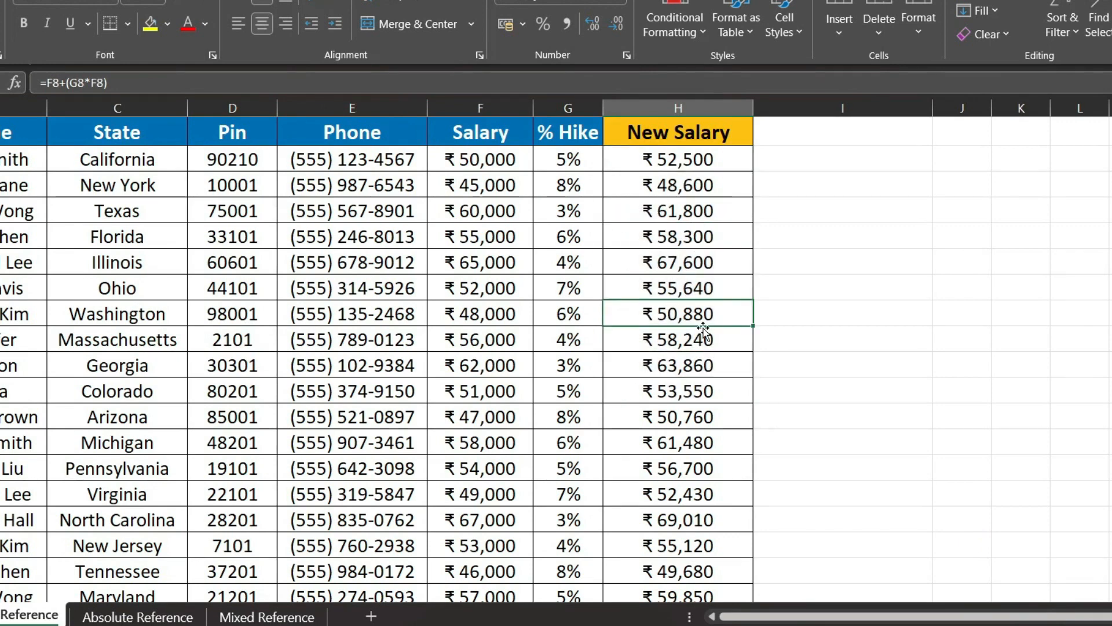
click(684, 159)
click(665, 185)
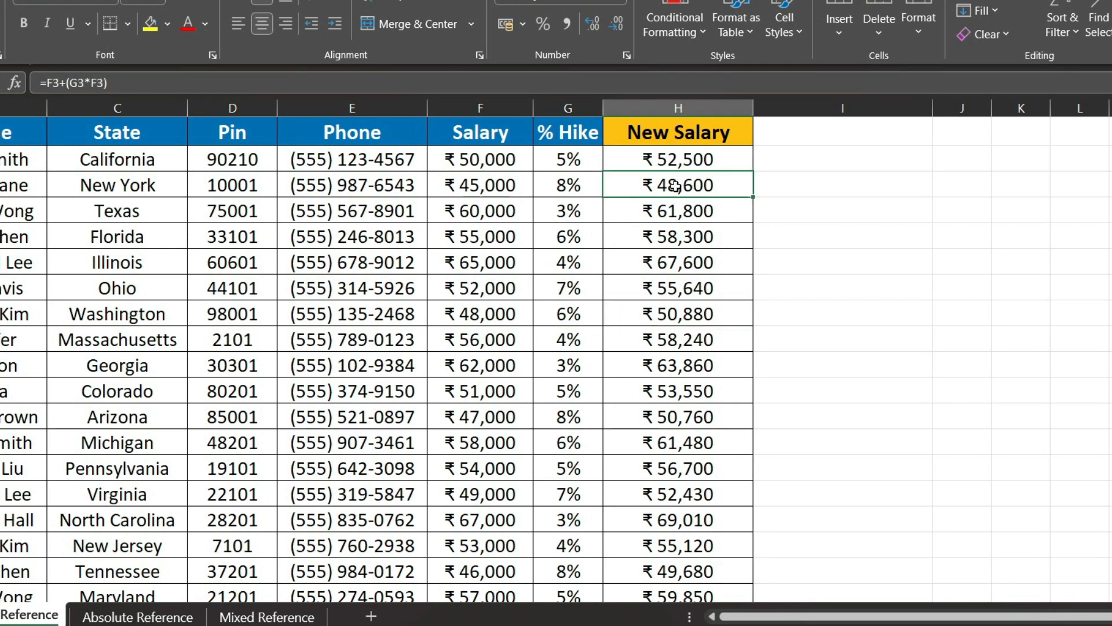
click(663, 210)
click(662, 256)
click(665, 238)
click(668, 286)
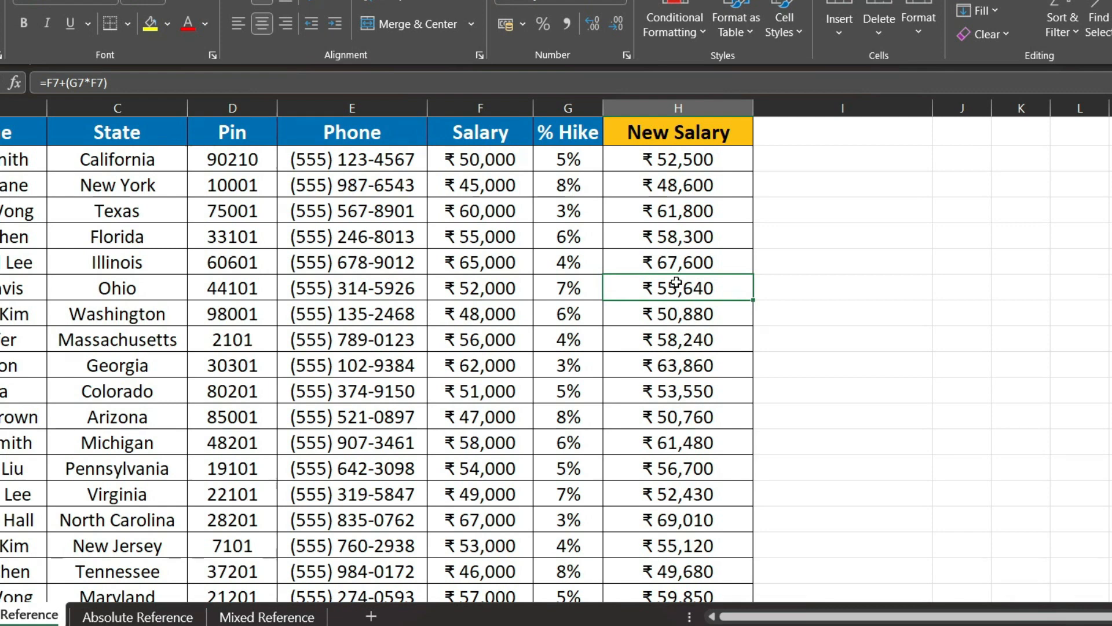
click(708, 256)
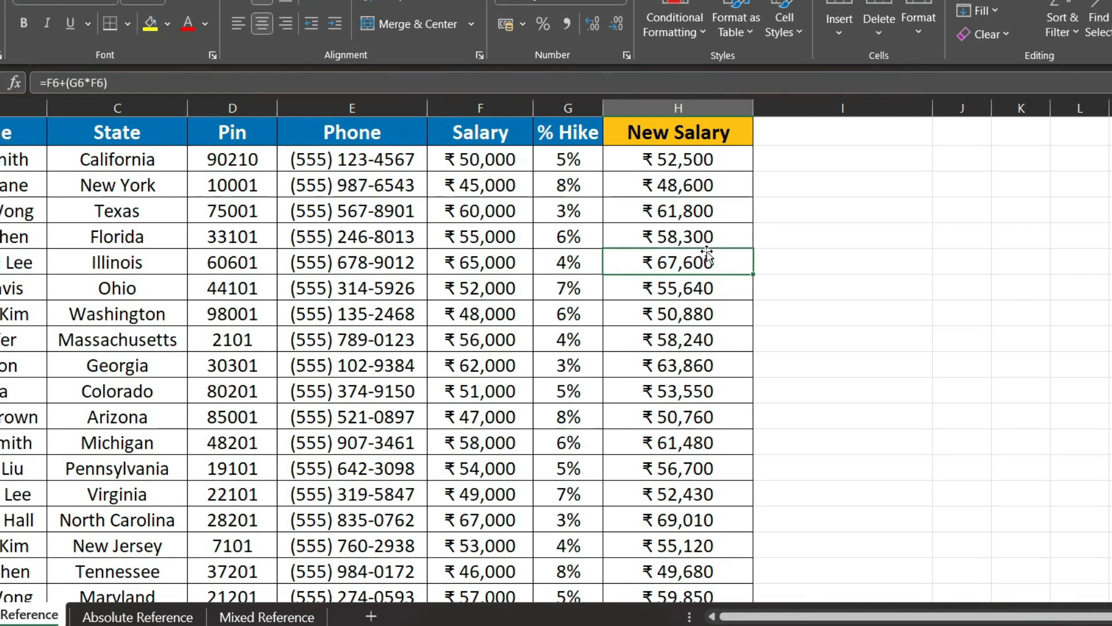
click(703, 208)
click(683, 165)
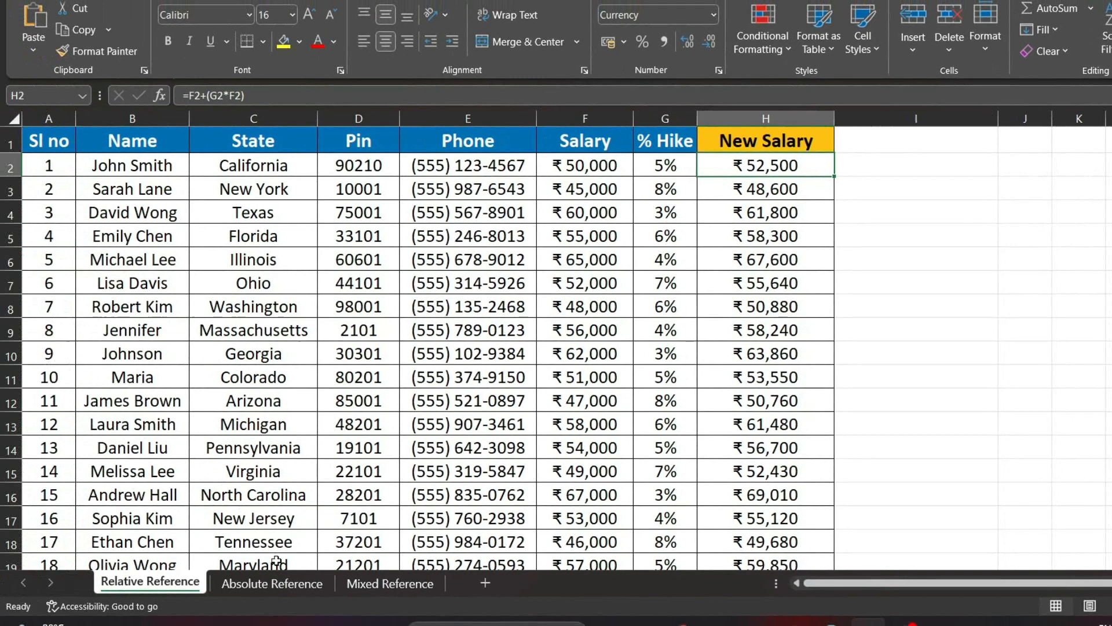
- Switch to the Absolute Reference sheet and review the employee list and the single Hike value in J7
click(138, 617)
click(757, 406)
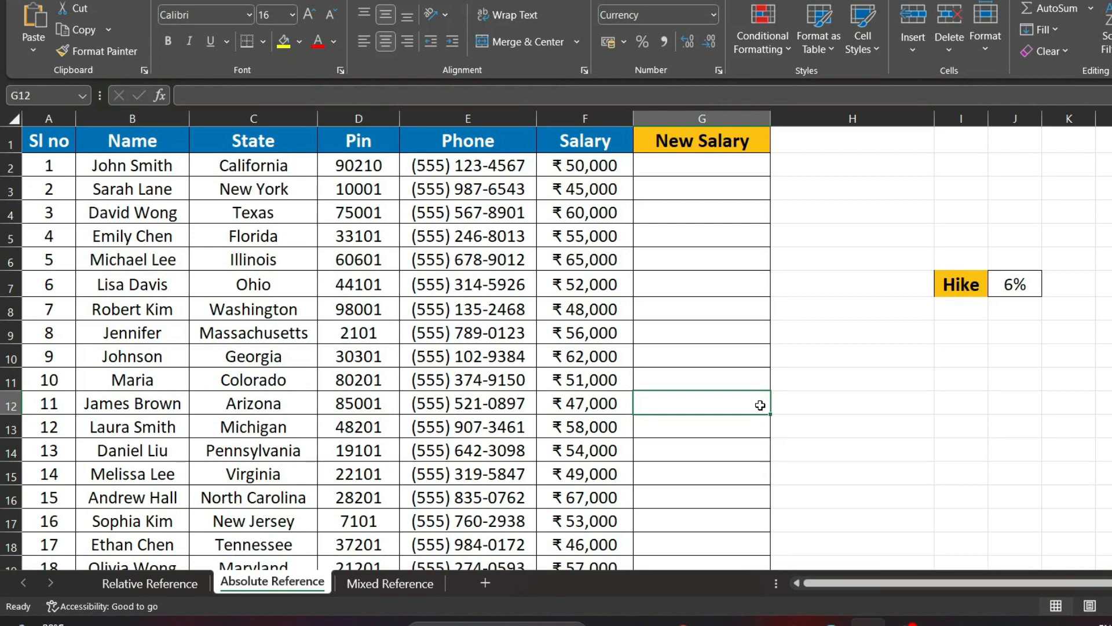
scroll(582, 389, down, 3)
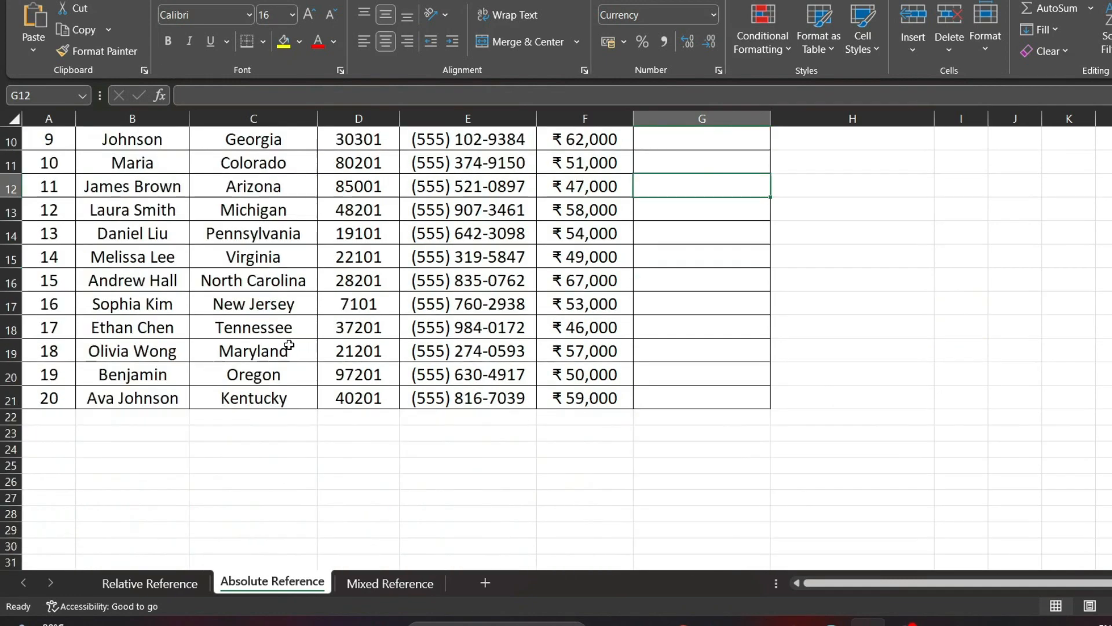
click(81, 462)
scroll(447, 402, up, 3)
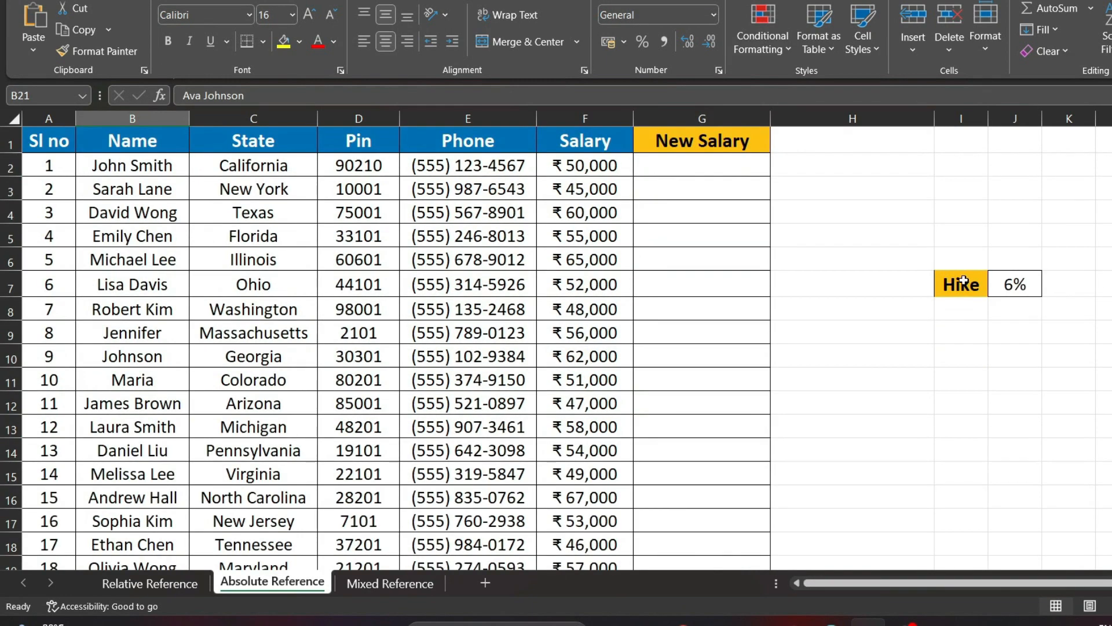
drag(963, 280, 1011, 284)
click(1012, 285)
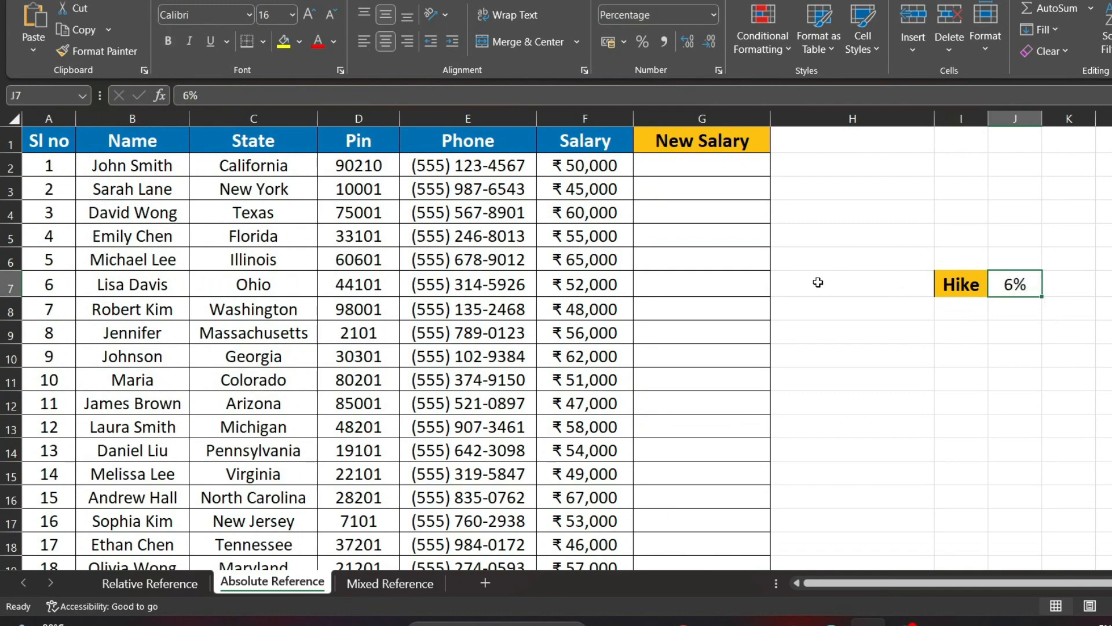
- Enter the formula =F2+(J7*F2) in the first New Salary cell, G2, using the single Hike cell
click(686, 168)
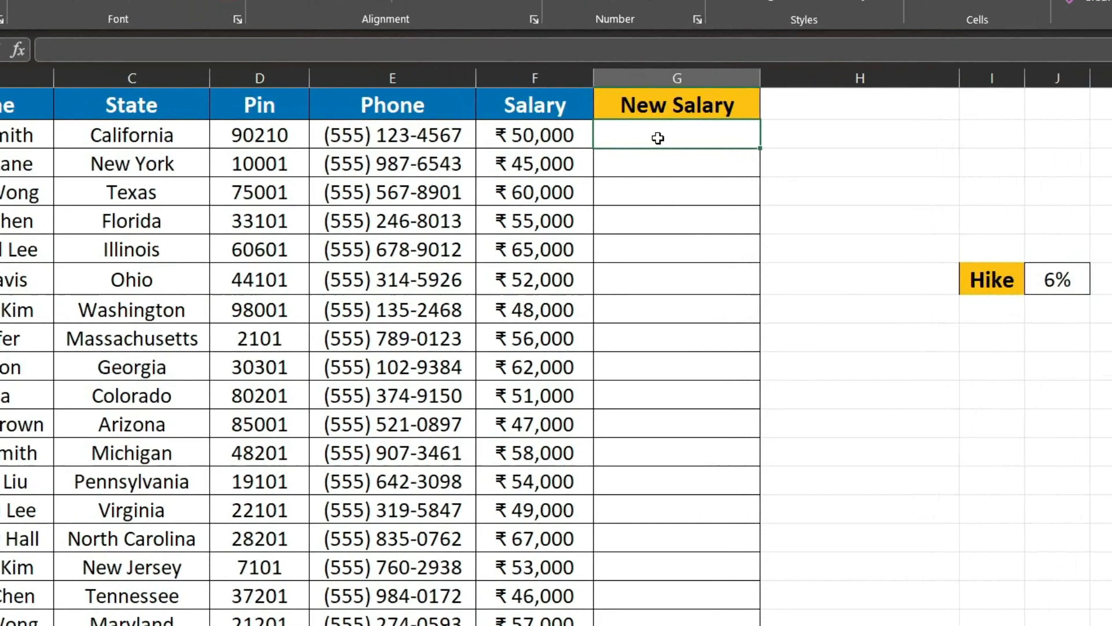
text(=)
click(543, 137)
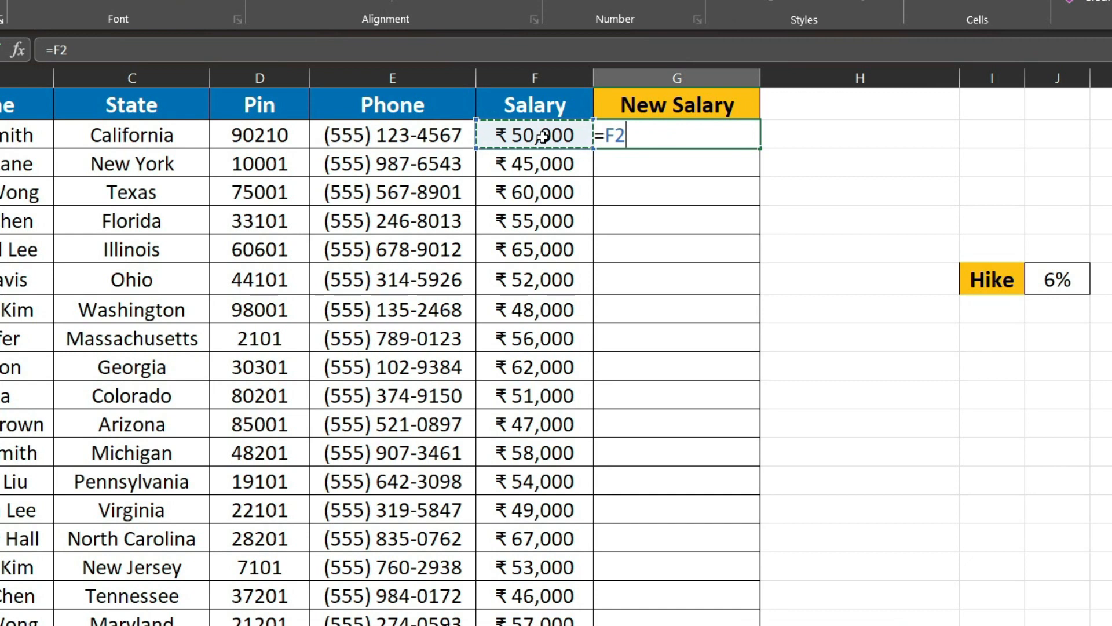
text(+)
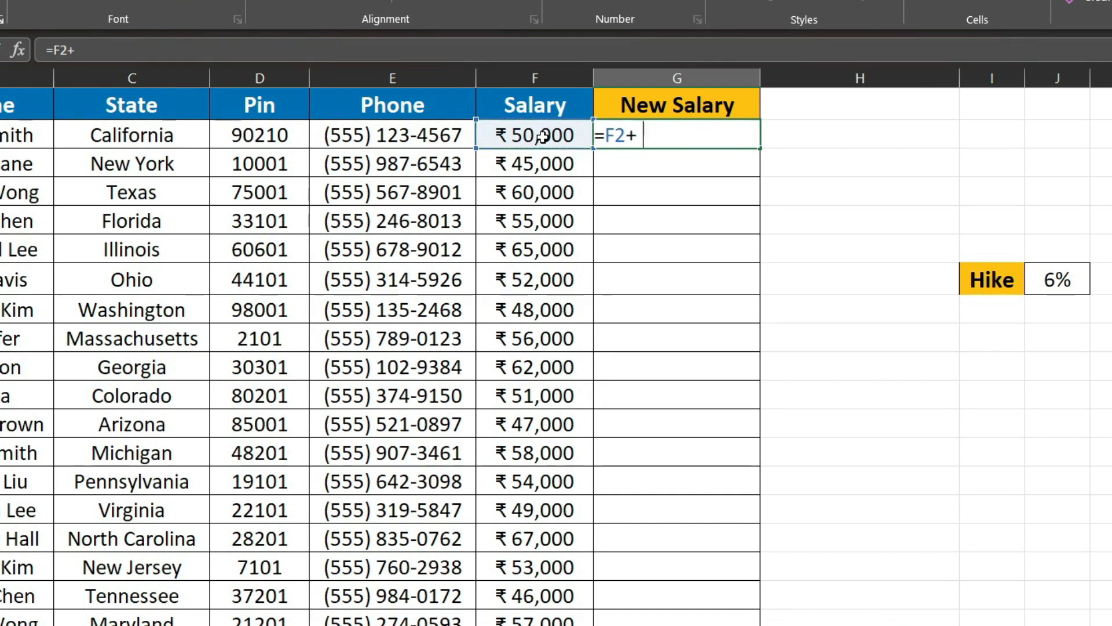
text(()
click(1063, 280)
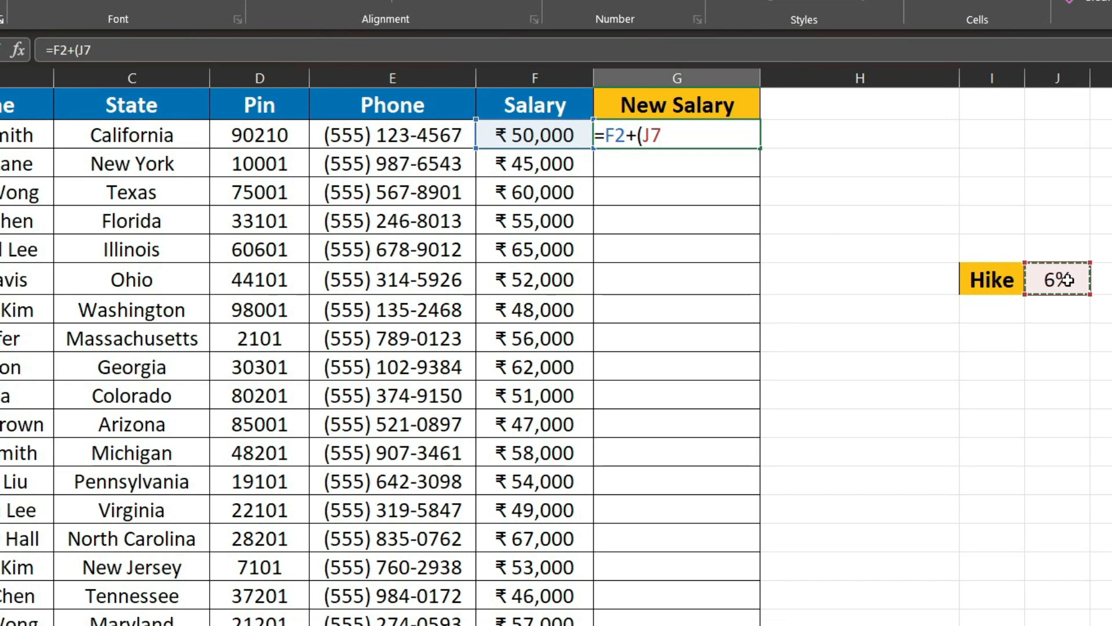
text(*)
click(561, 134)
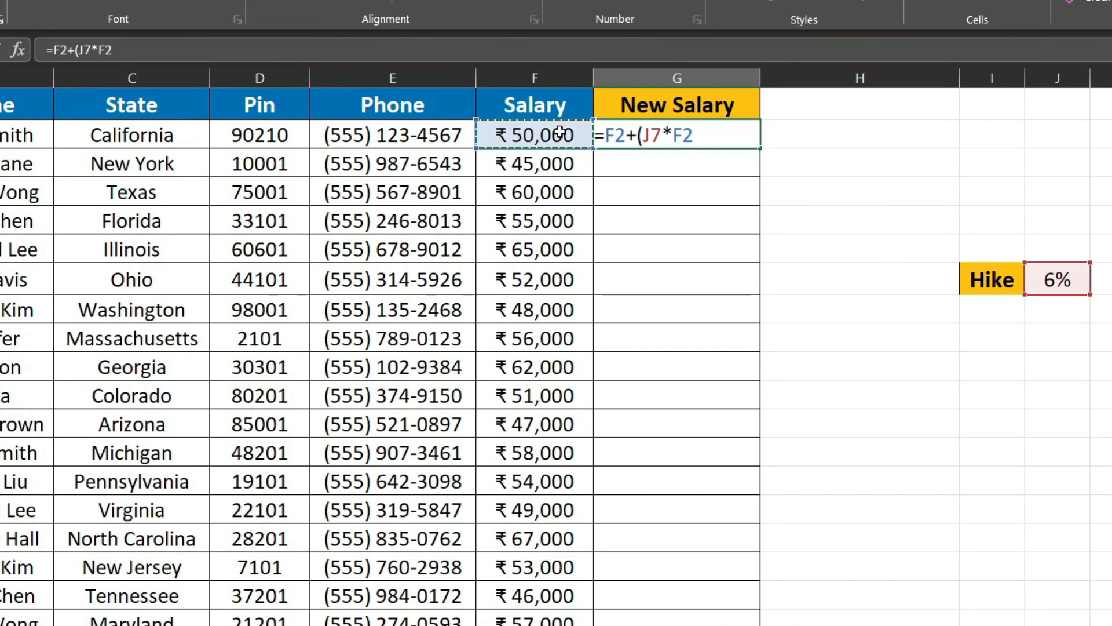
text())
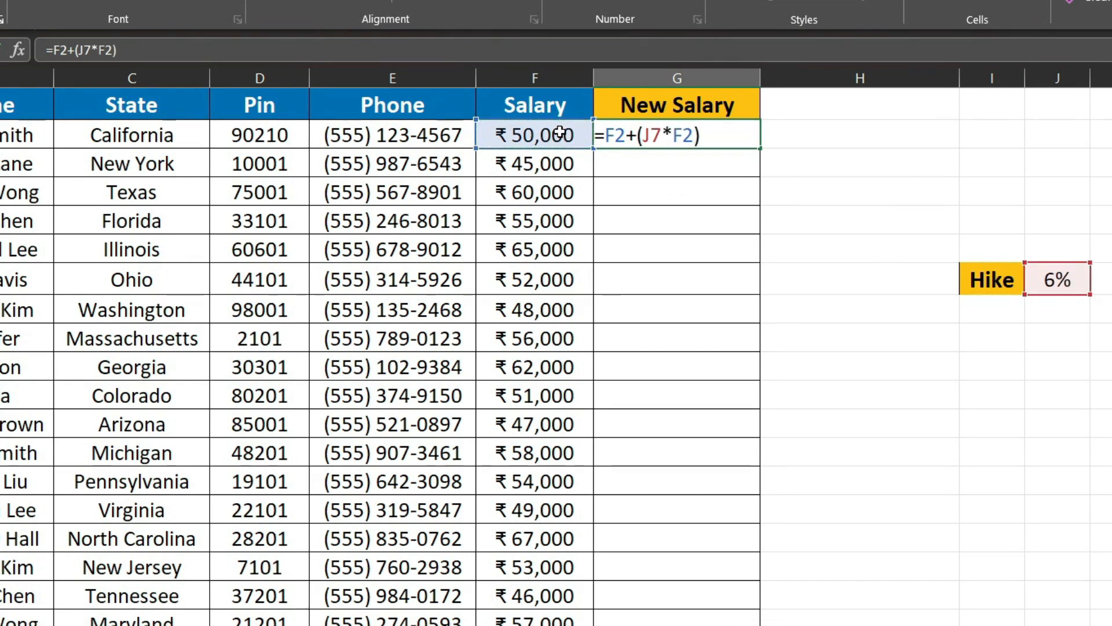
key(ctrl+Return)
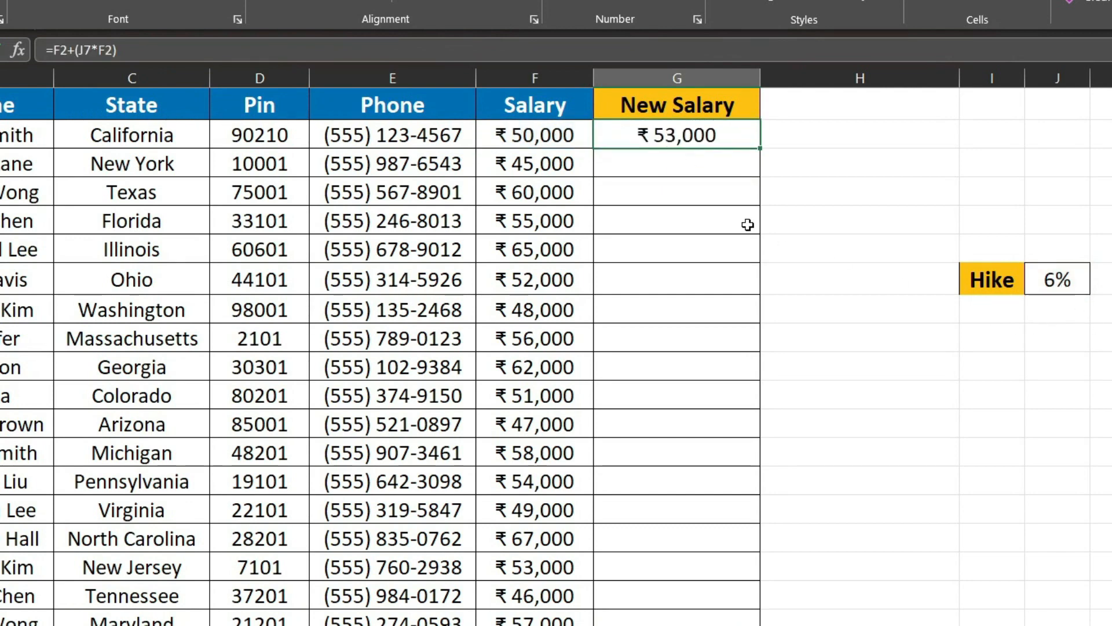
- Fill the G2 formula down to G6 and compare Salary with New Salary in rows 3 to 6
drag(760, 150, 740, 255)
click(669, 139)
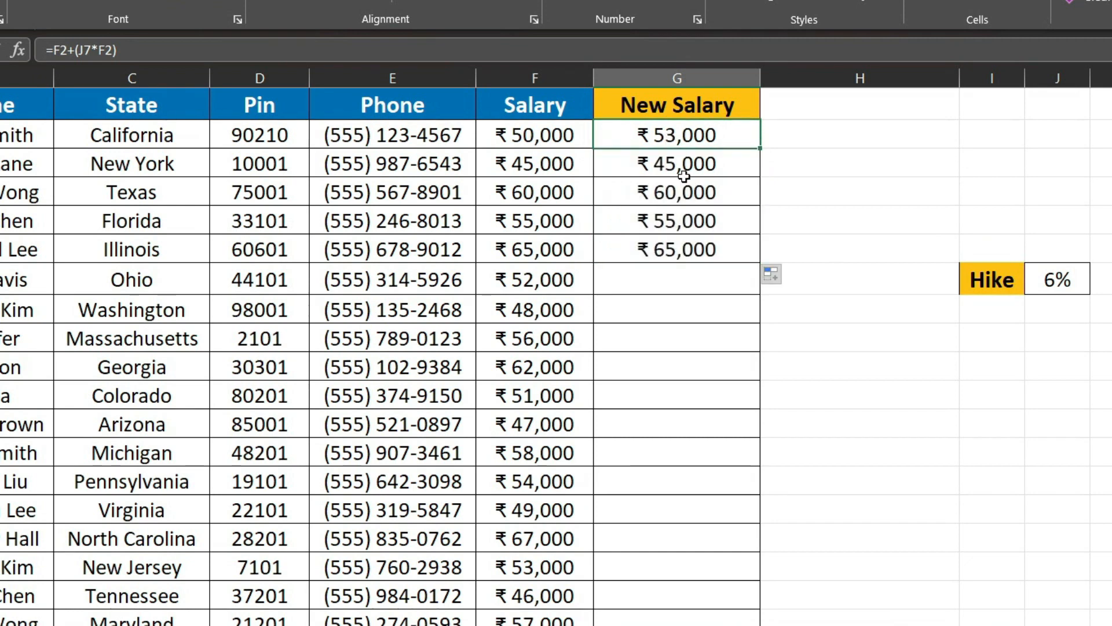
drag(543, 168, 646, 167)
drag(551, 196, 639, 197)
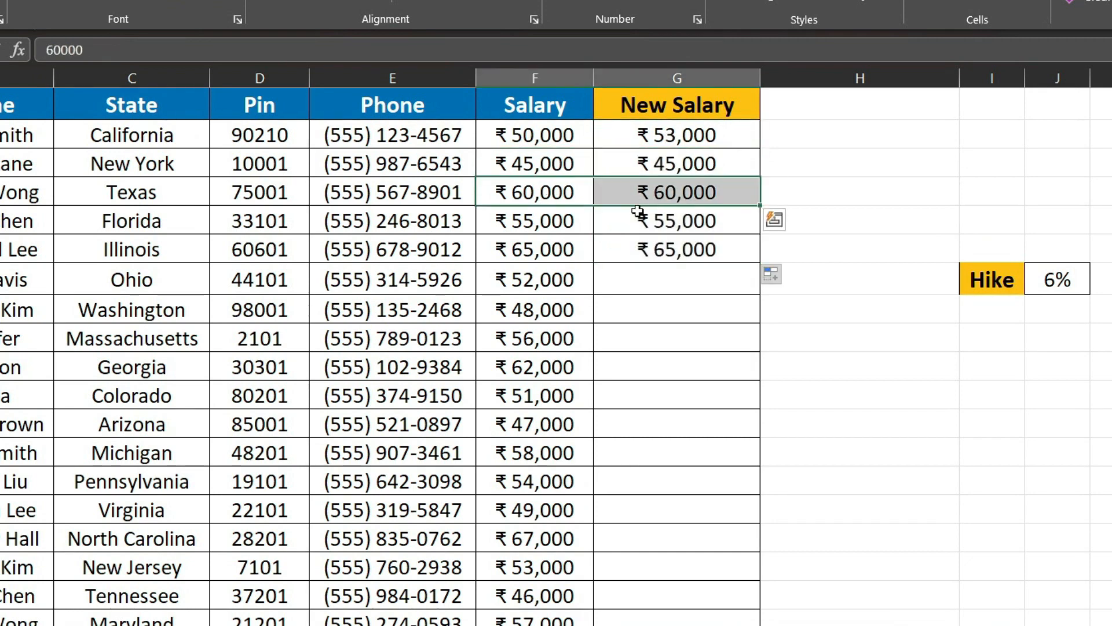
drag(537, 219, 697, 227)
drag(551, 249, 676, 251)
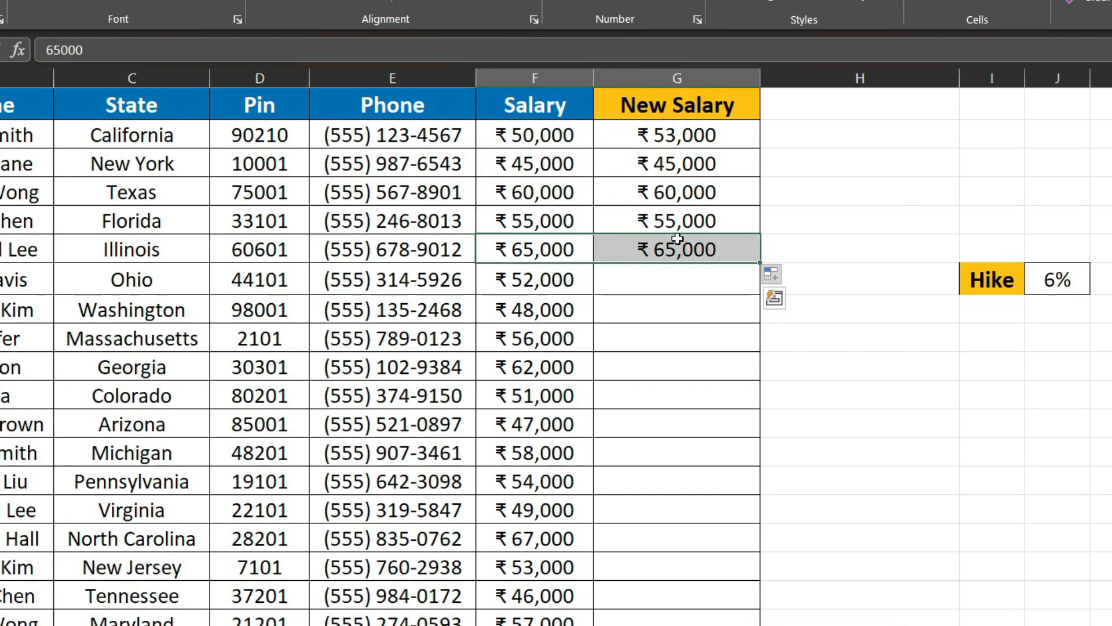
- Examine the formulas in G3 through G6 to see which hike cell each one references
click(681, 156)
click(282, 42)
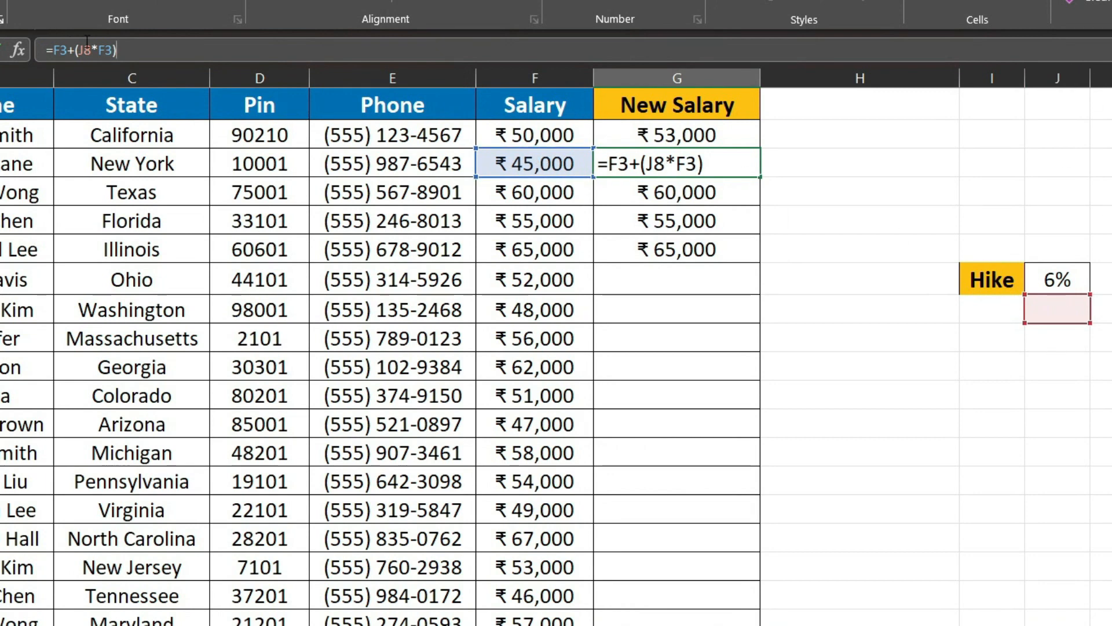
key(Return)
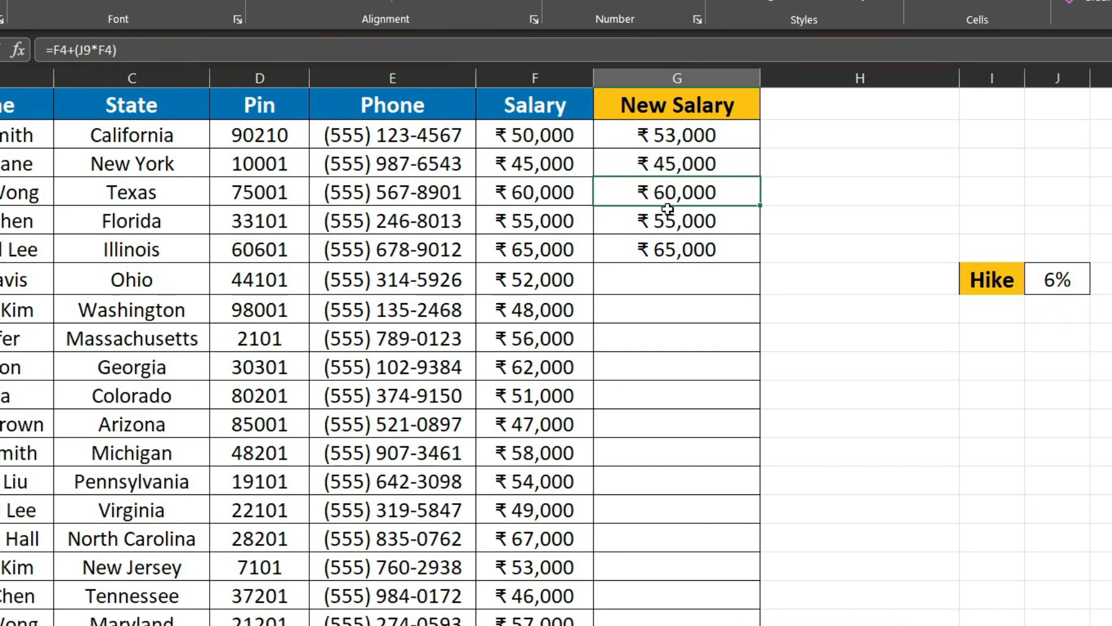
click(161, 45)
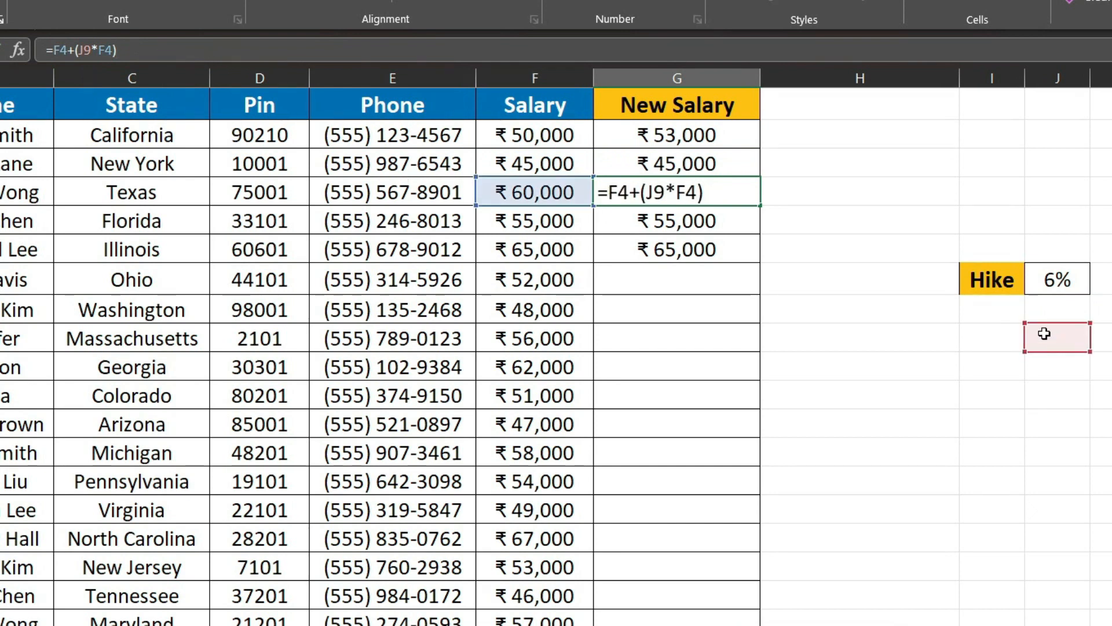
key(Return)
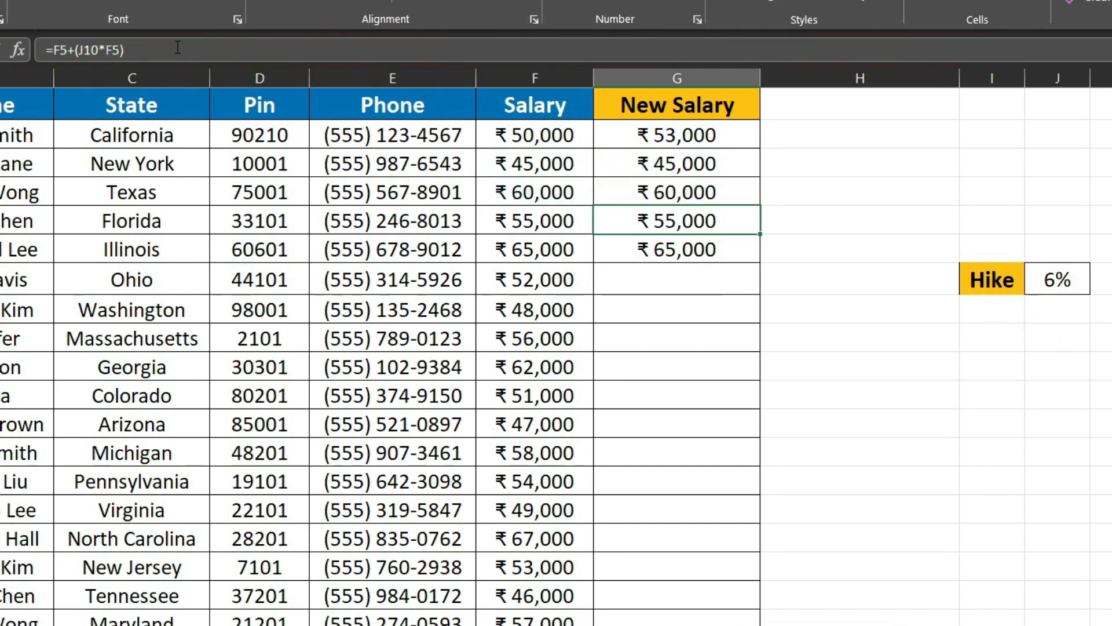
click(178, 48)
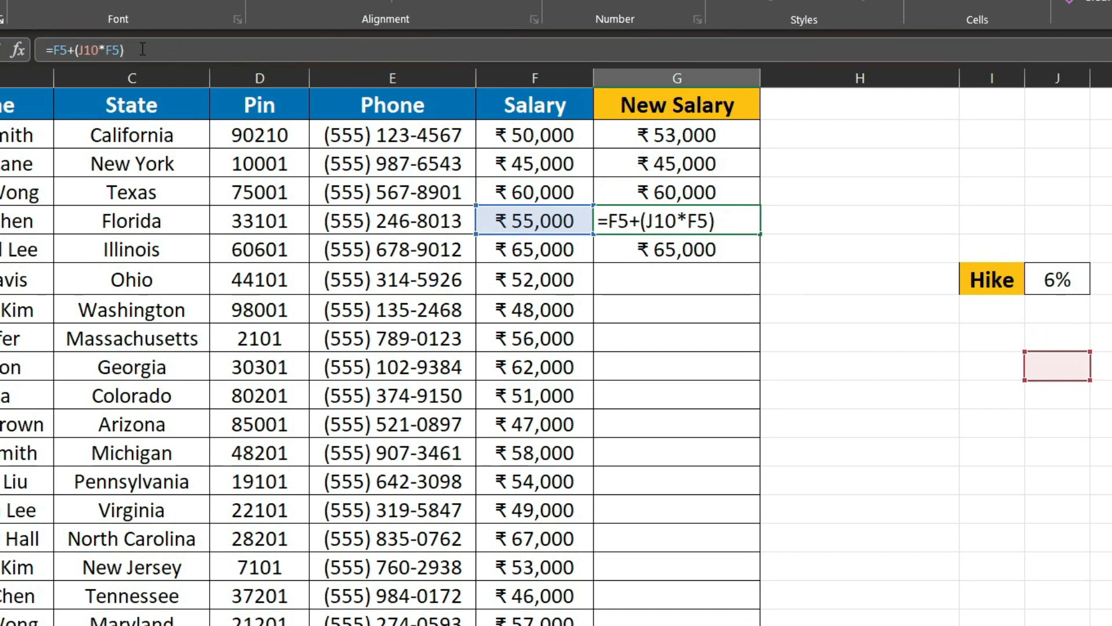
key(Return)
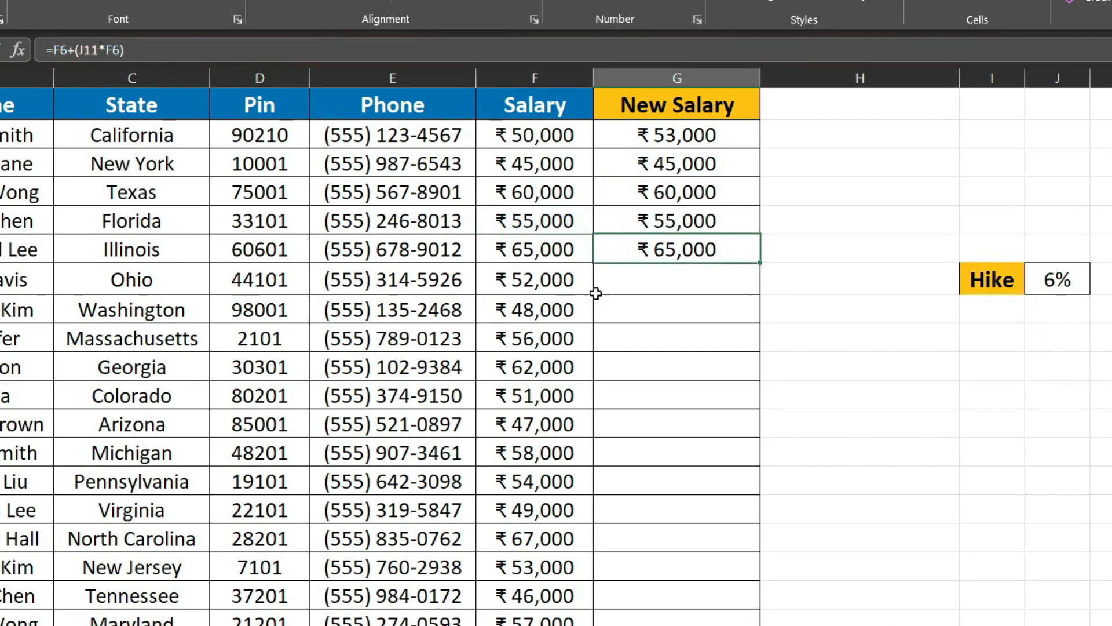
- Clear the copied New Salary formulas from G3 to G6
click(686, 164)
drag(685, 164, 689, 241)
key(Delete)
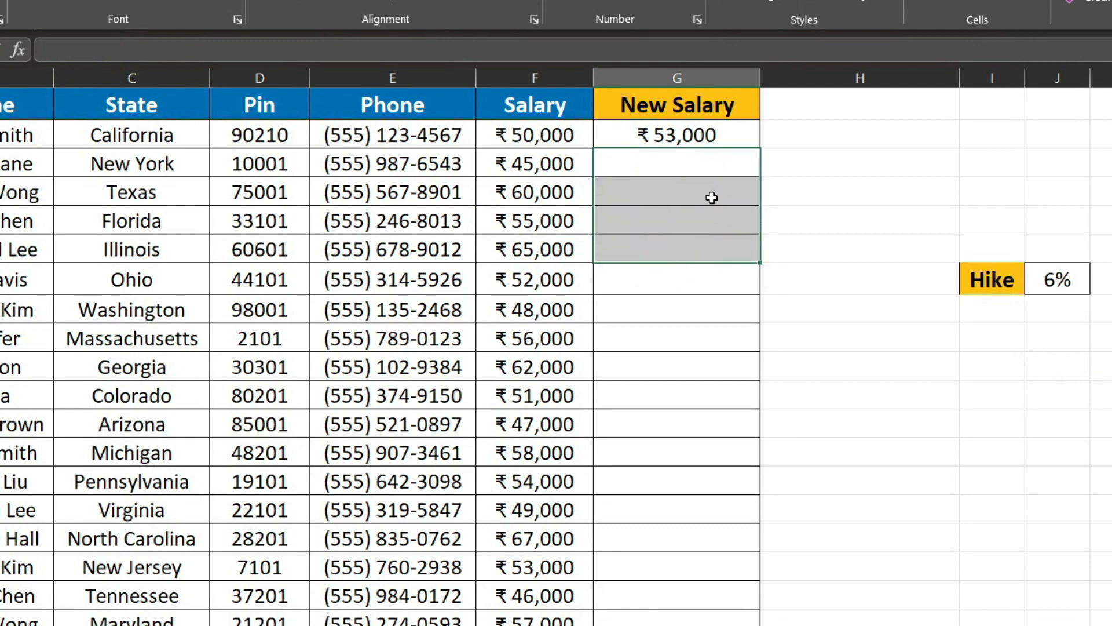
click(712, 197)
- Make the hike reference in G2 absolute so the formula reads =F2+($J$7*F2)
click(694, 134)
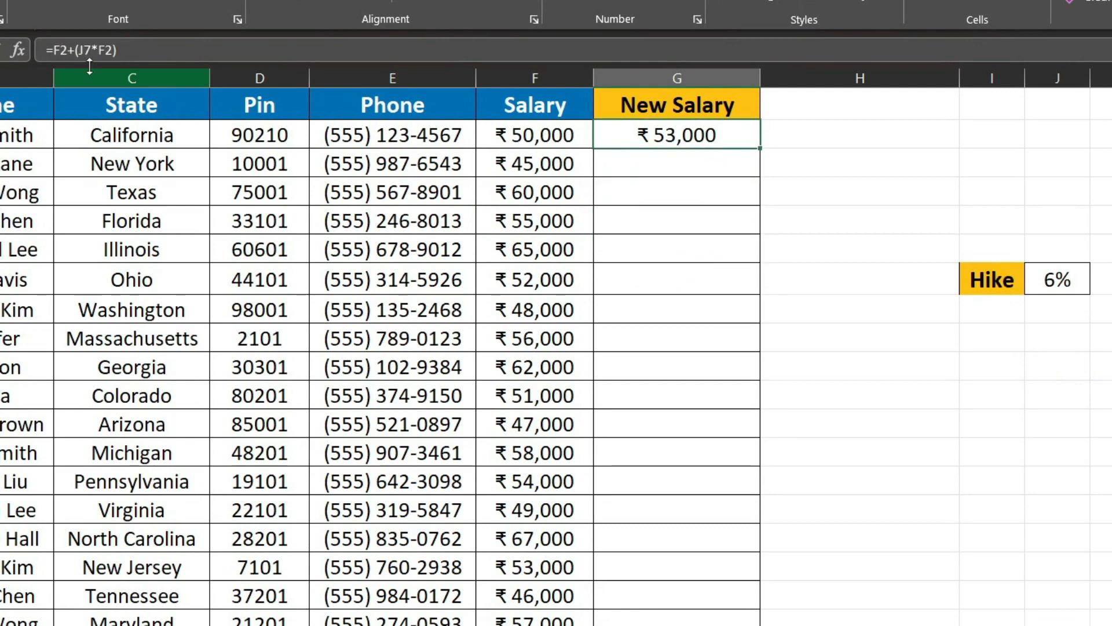
click(92, 45)
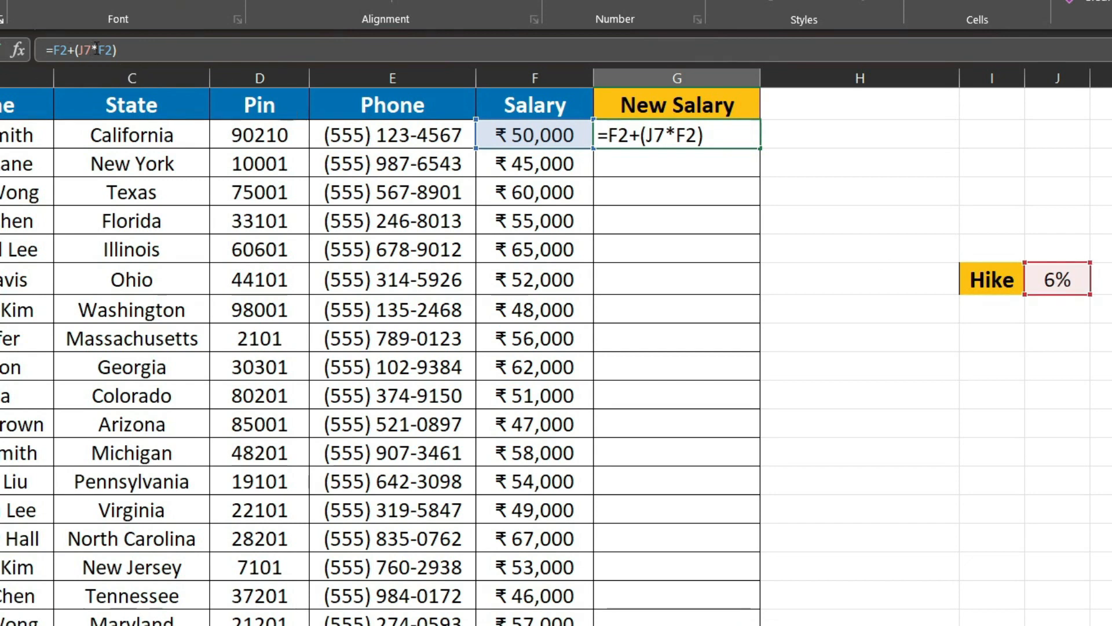
text($)
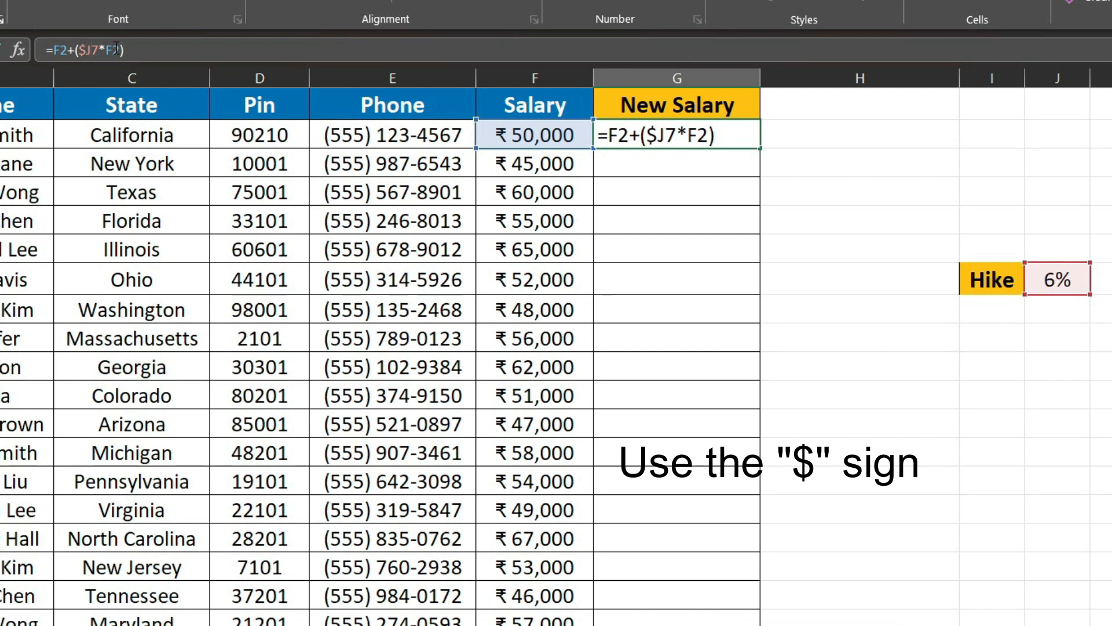
key(Right)
text($)
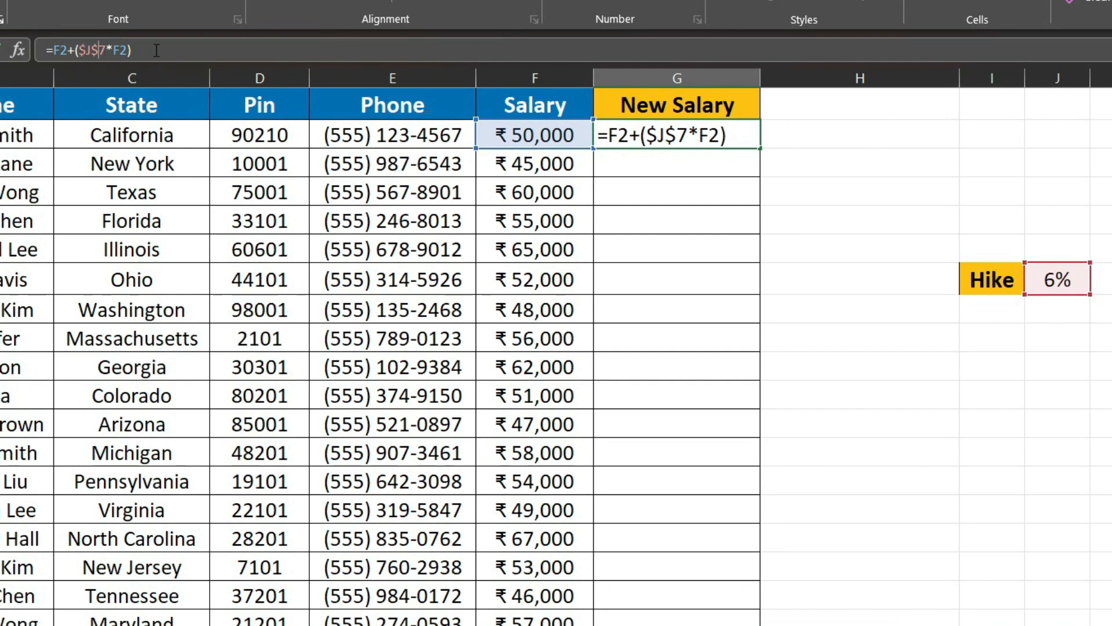
key(Return)
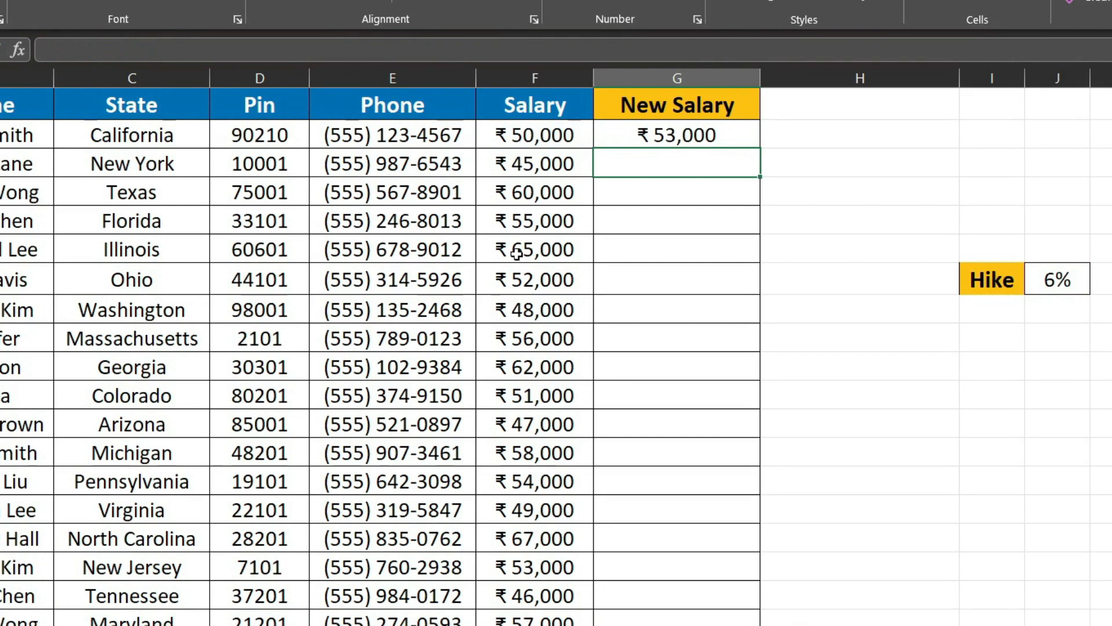
- Fill the absolute-reference formula from G2 down to G5 and examine the references in G3, G4 and G5
click(667, 135)
drag(763, 151, 760, 227)
click(698, 166)
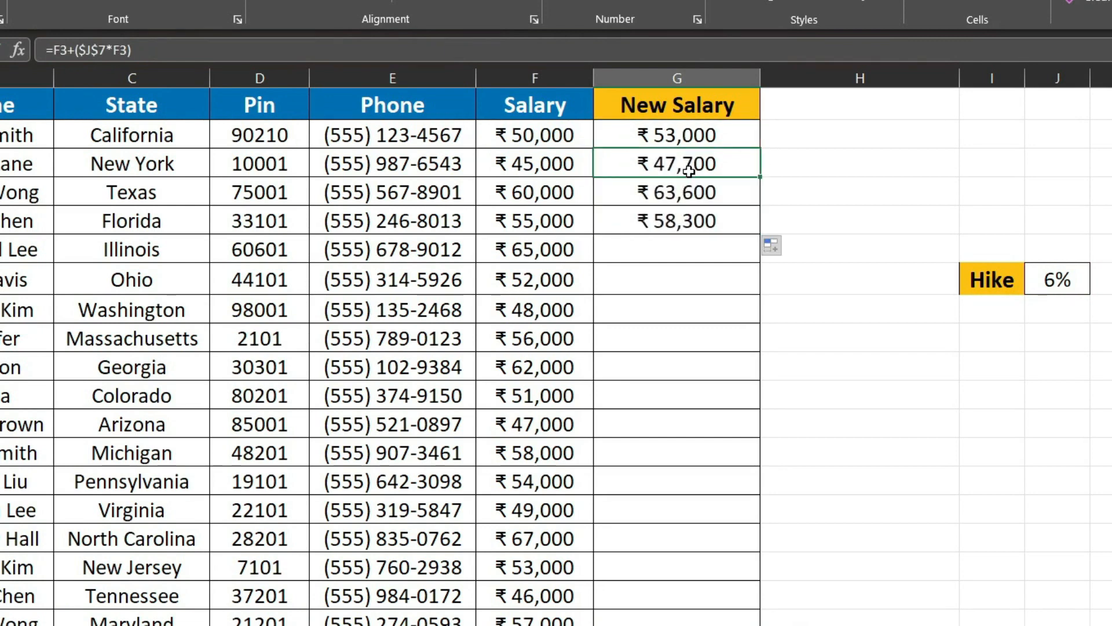
click(147, 50)
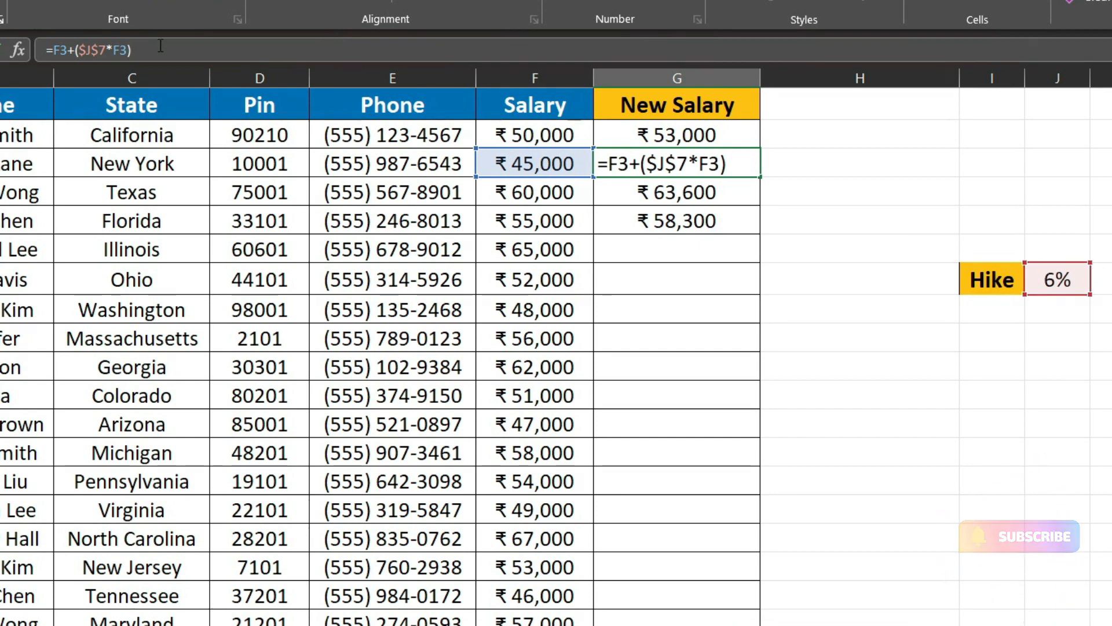
key(Return)
key(F2)
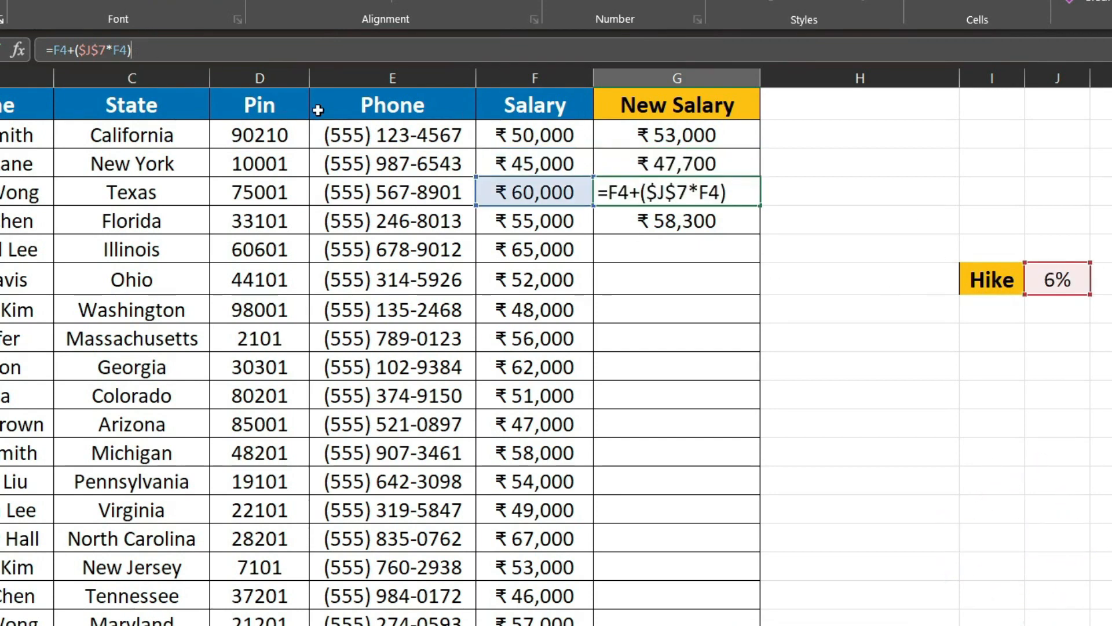
key(Return)
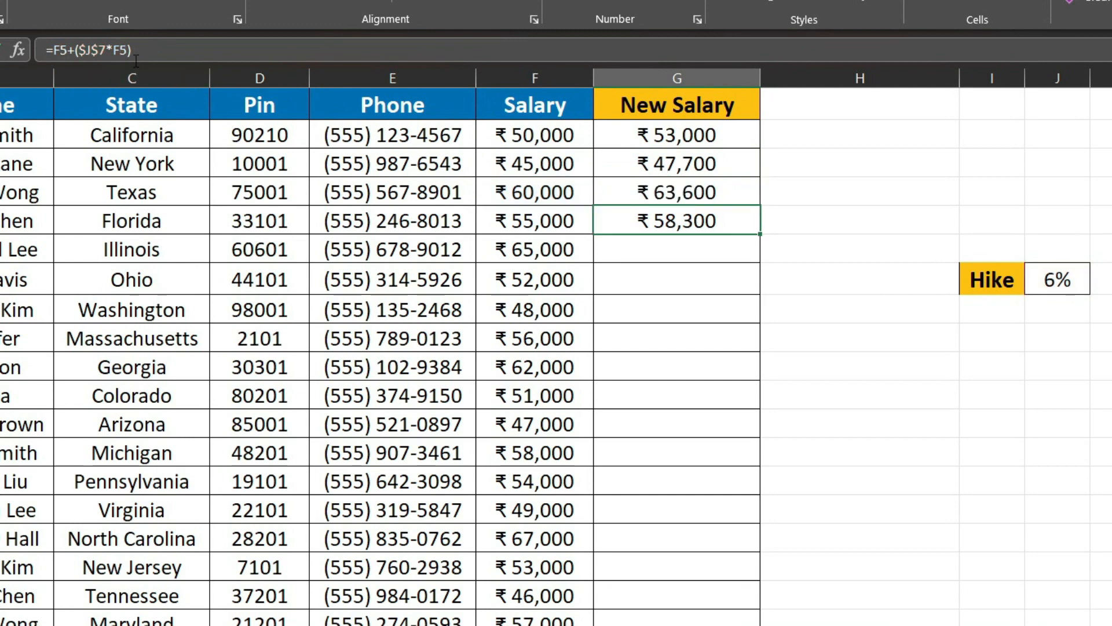
key(F2)
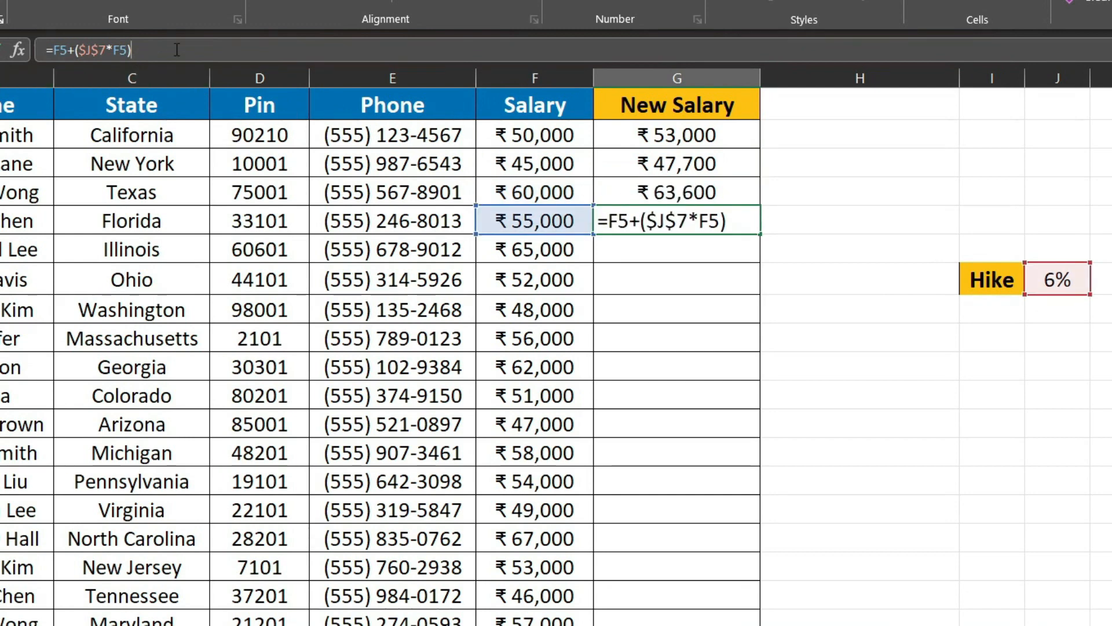
key(Return)
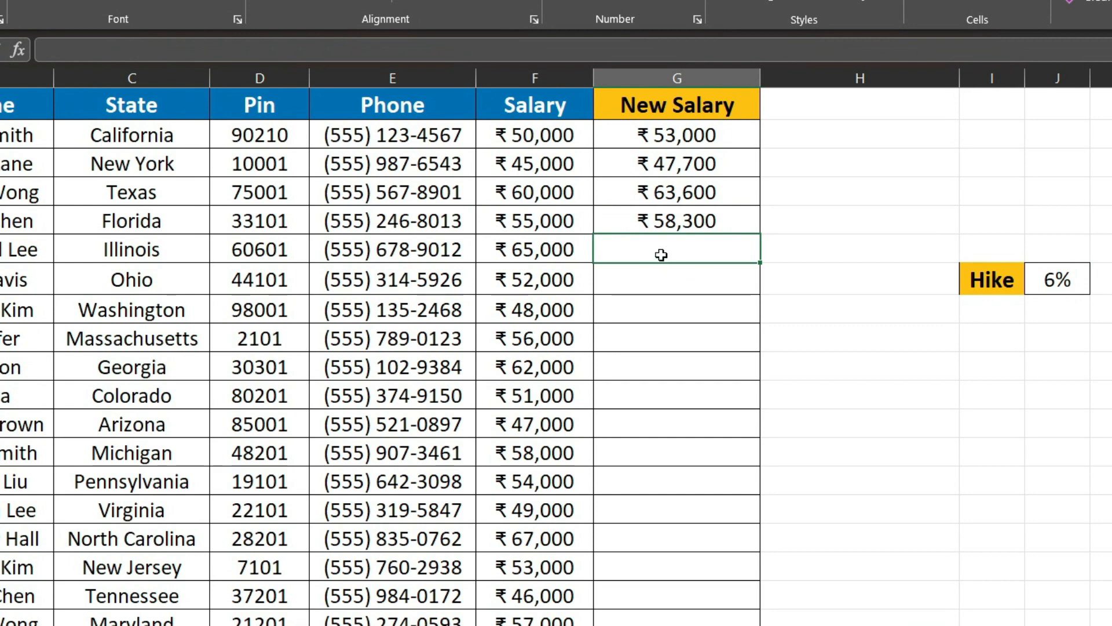
- Fill the New Salary formula from G2 down to the last employee row, G21
click(702, 135)
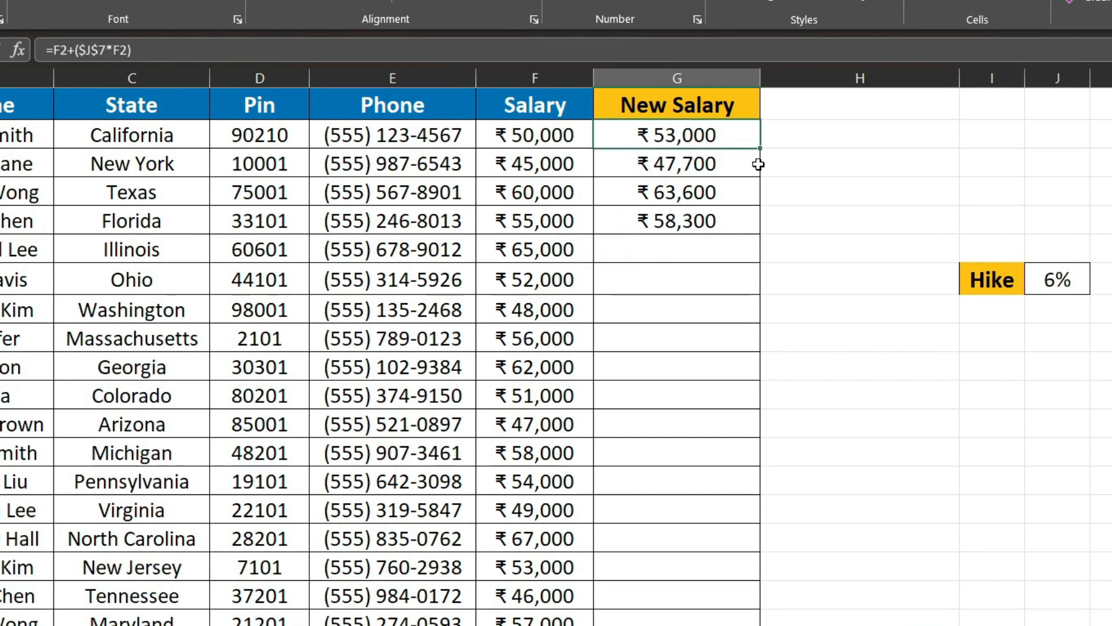
drag(760, 152, 755, 233)
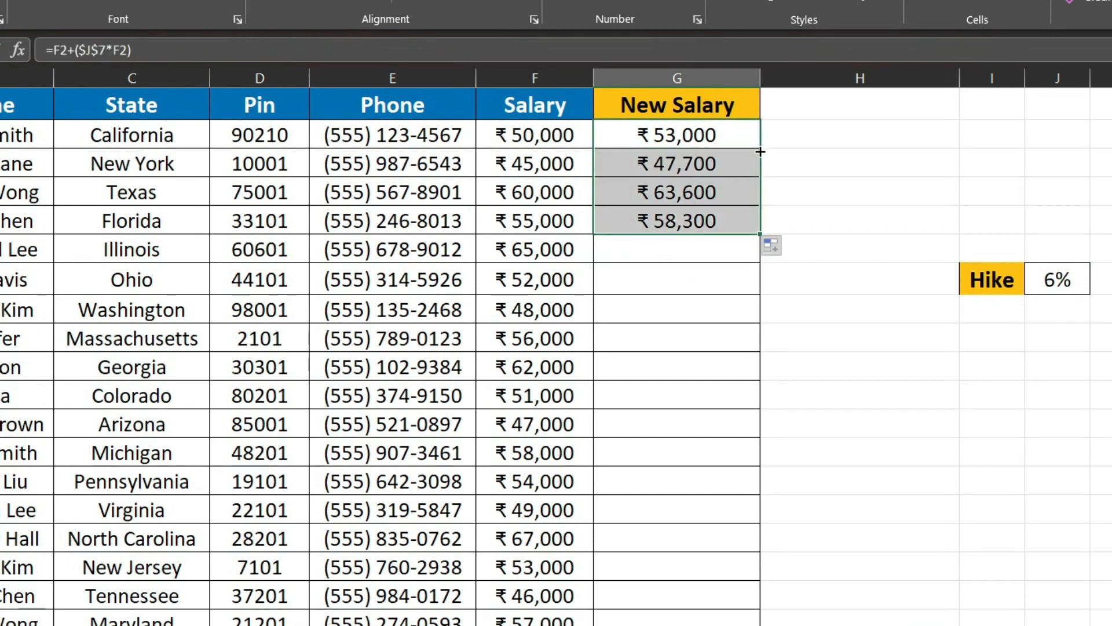
double_click(760, 234)
- Examine the formula in the last New Salary cell, G21, and review the Salary and New Salary columns
scroll(707, 390, down, 5)
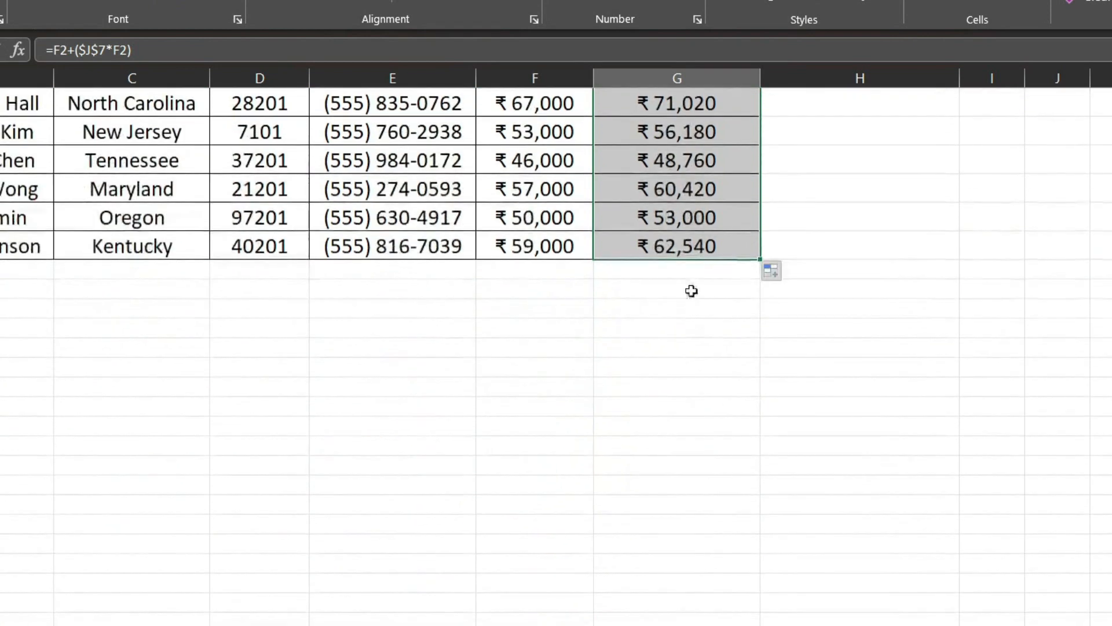
click(691, 242)
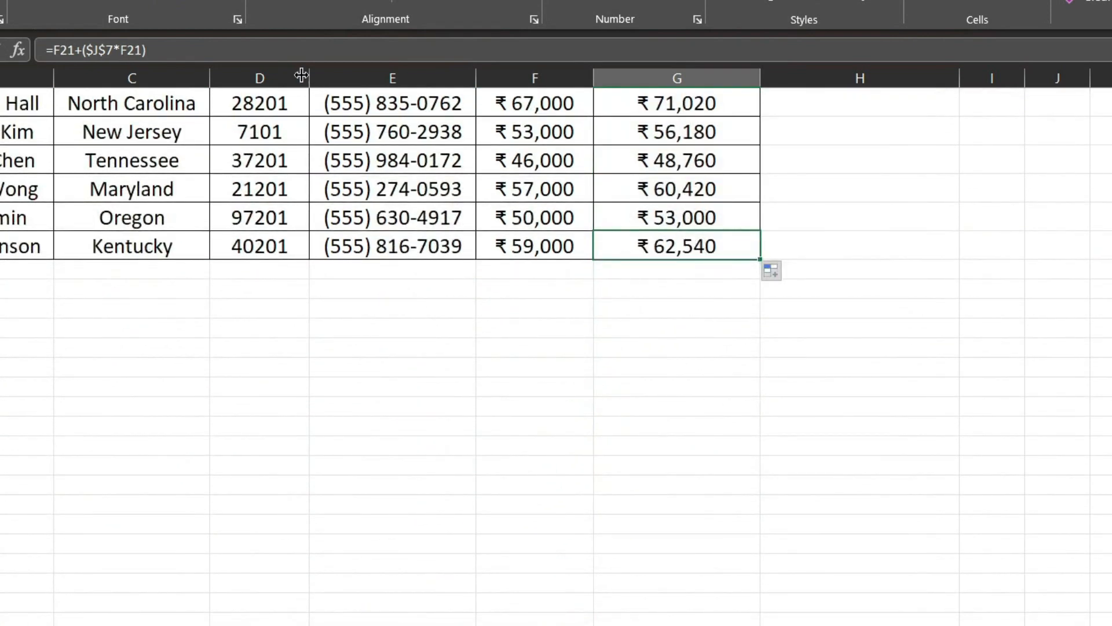
click(253, 49)
scroll(595, 348, up, 4)
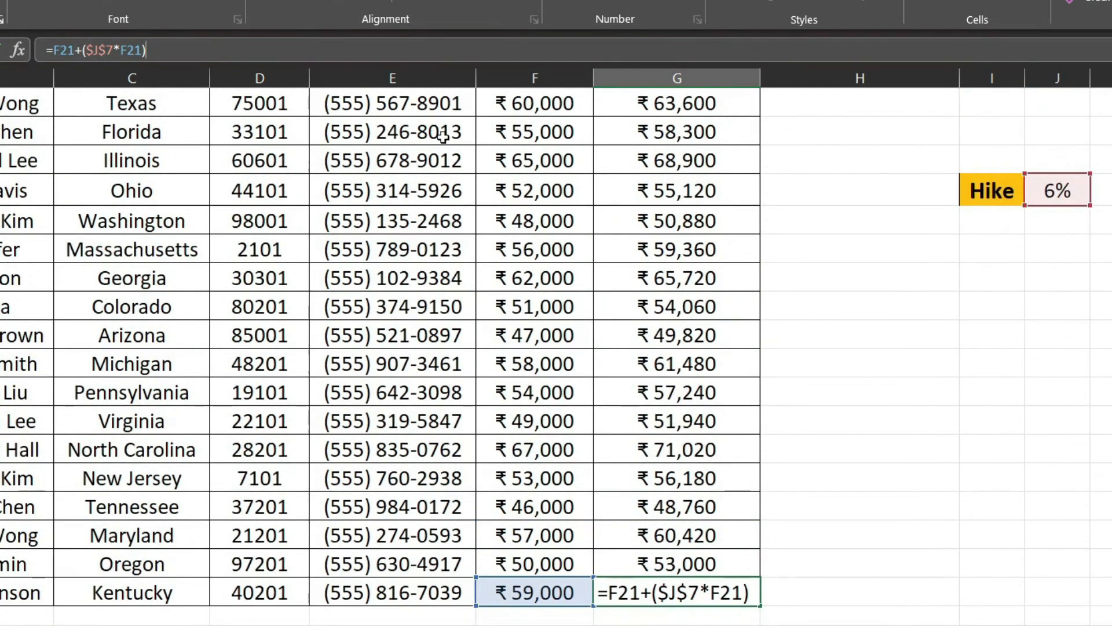
key(Return)
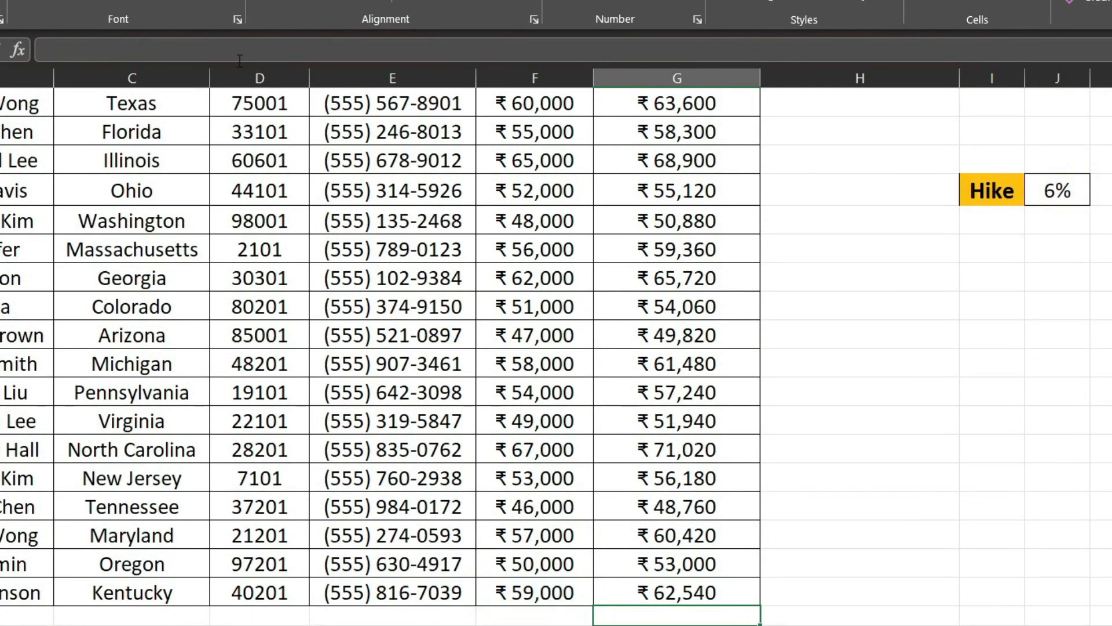
click(541, 310)
scroll(589, 362, down, 2)
scroll(589, 362, down, 1)
scroll(613, 377, up, 4)
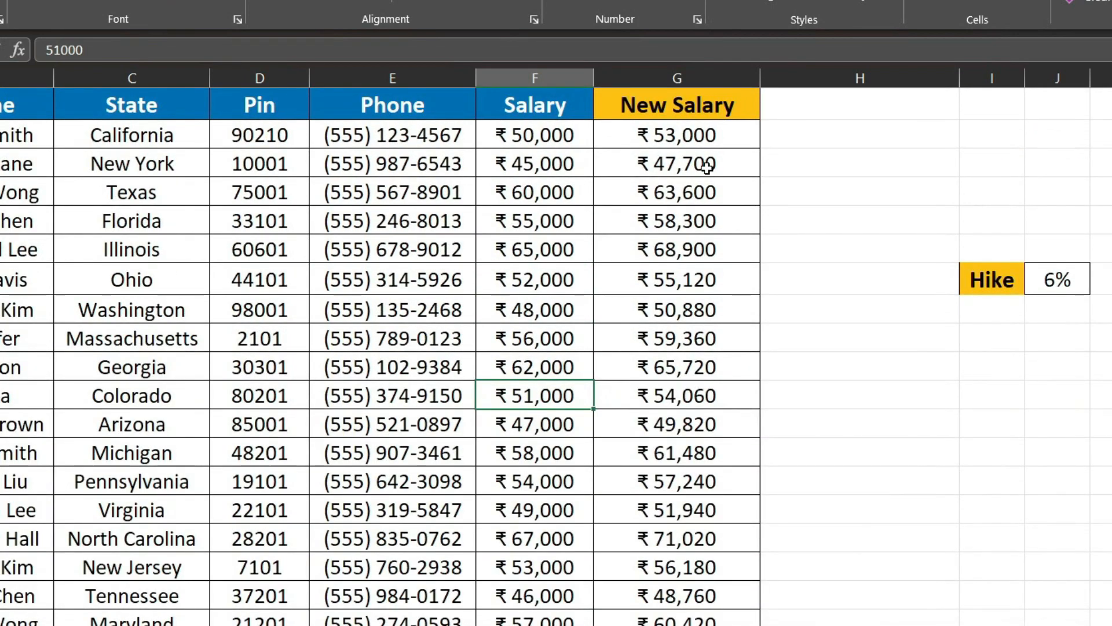
- Cycle the hike reference in G2 through J$7, $J7 and J7 back to the fully absolute $J$7
click(681, 135)
click(105, 50)
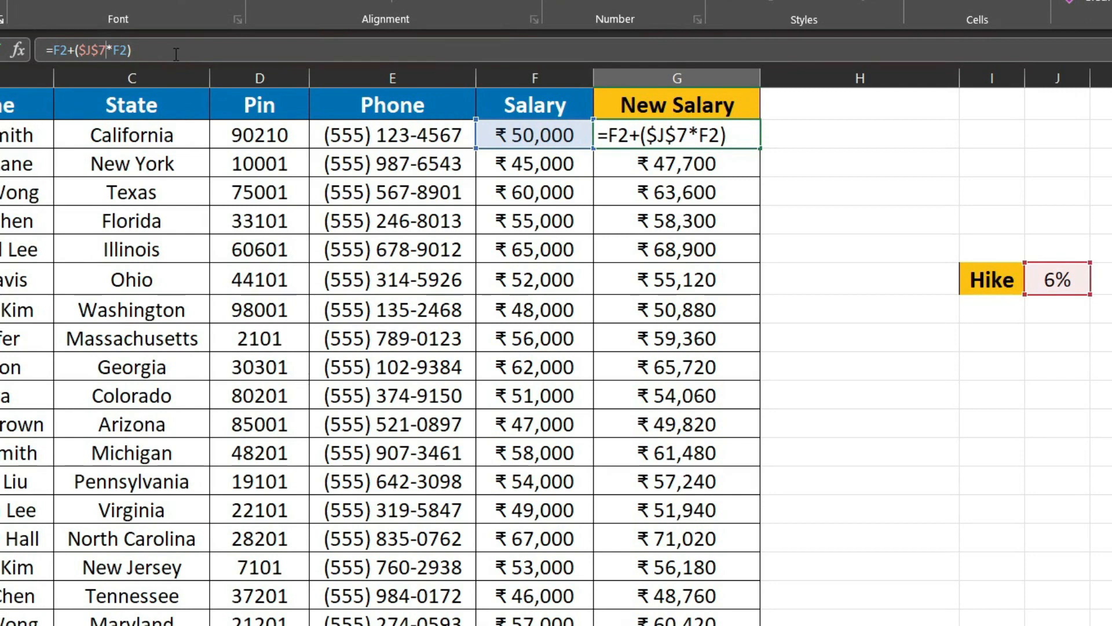
key(F4)
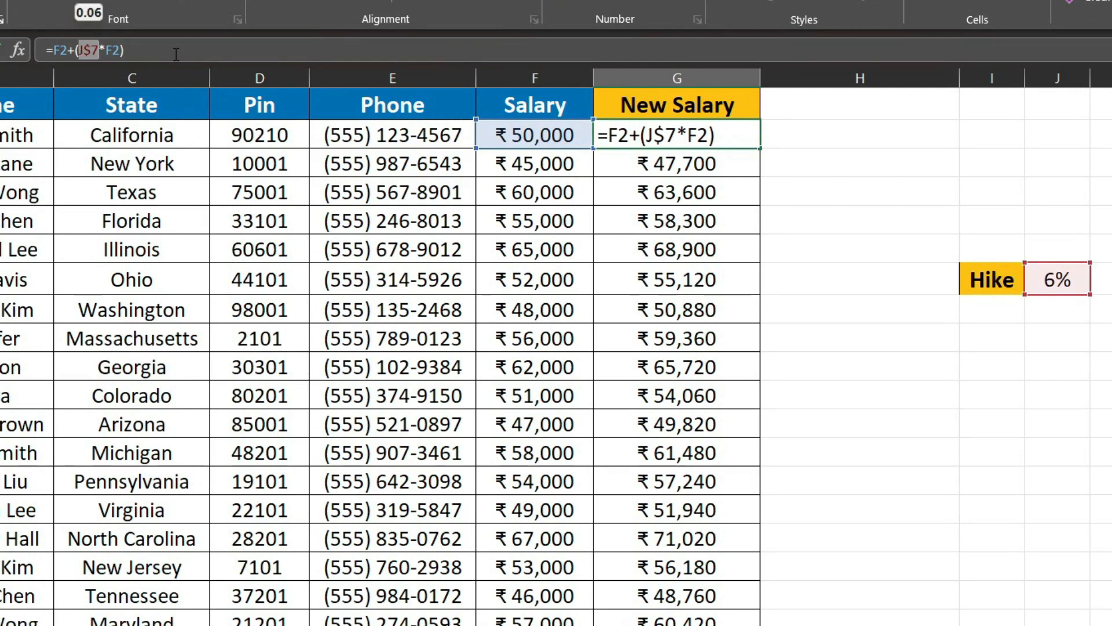
key(F4)
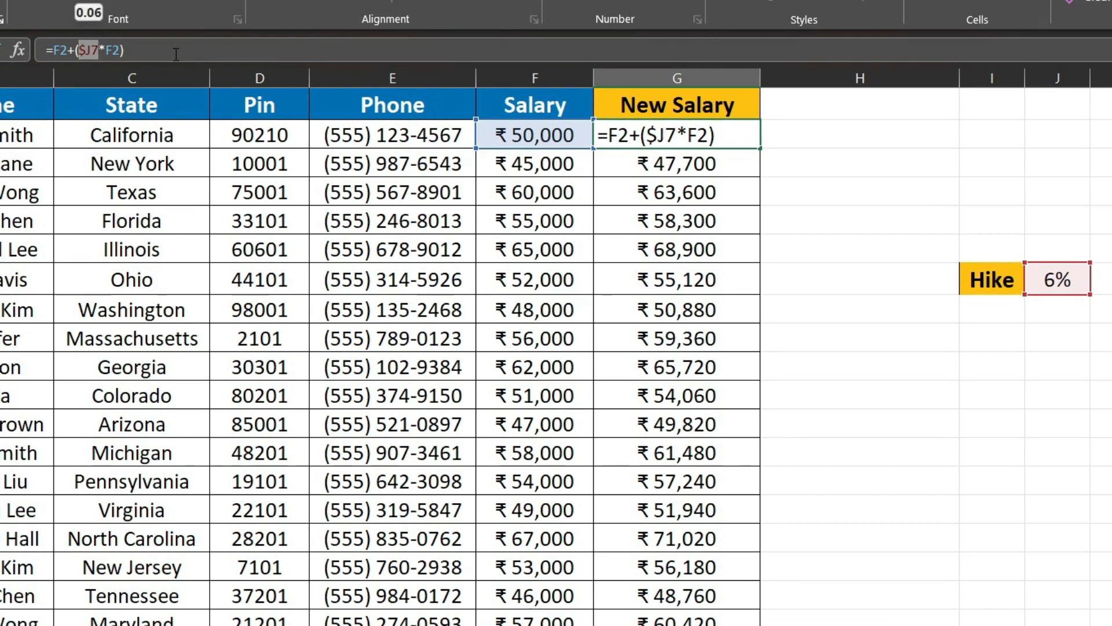
key(F4)
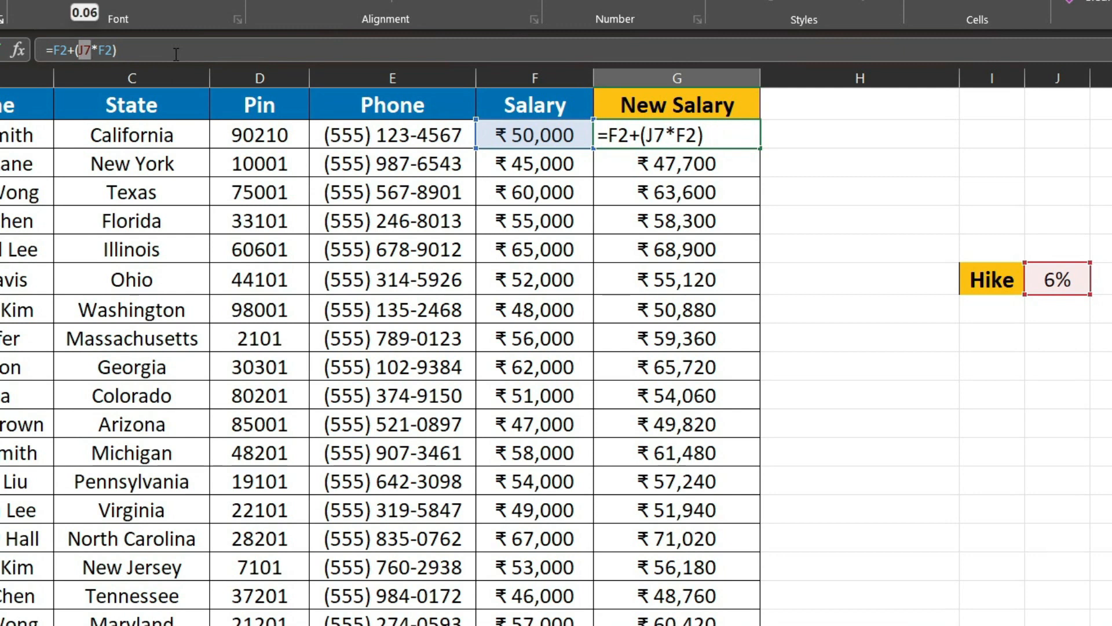
key(F4)
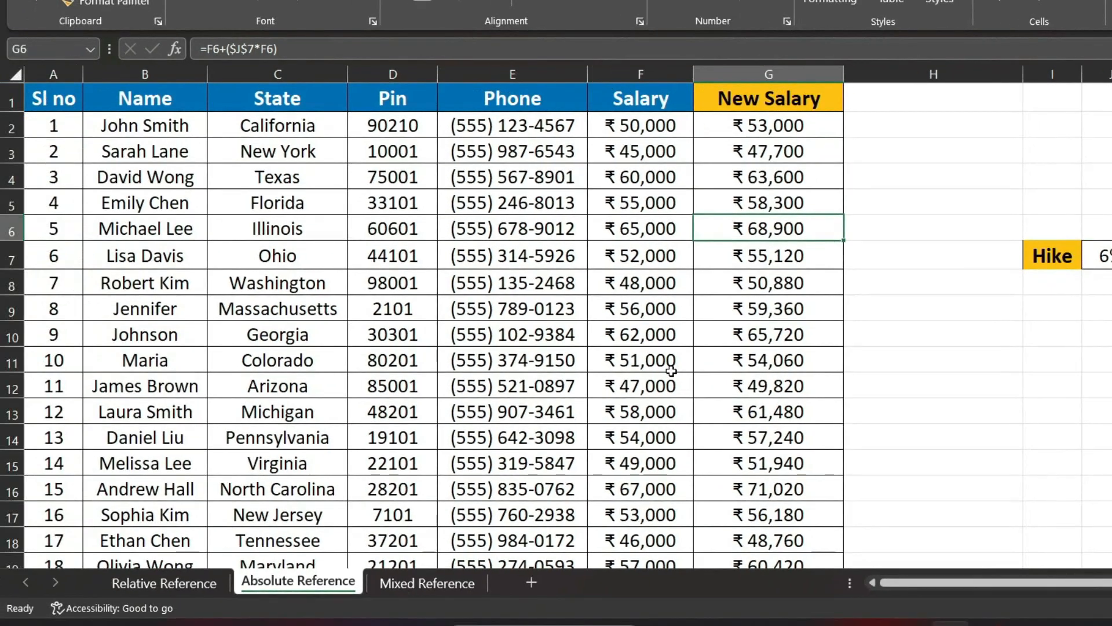
- Switch to the Mixed Reference sheet and enter the formula =A2*B1 in cell B2
key(ctrl+Page_Down)
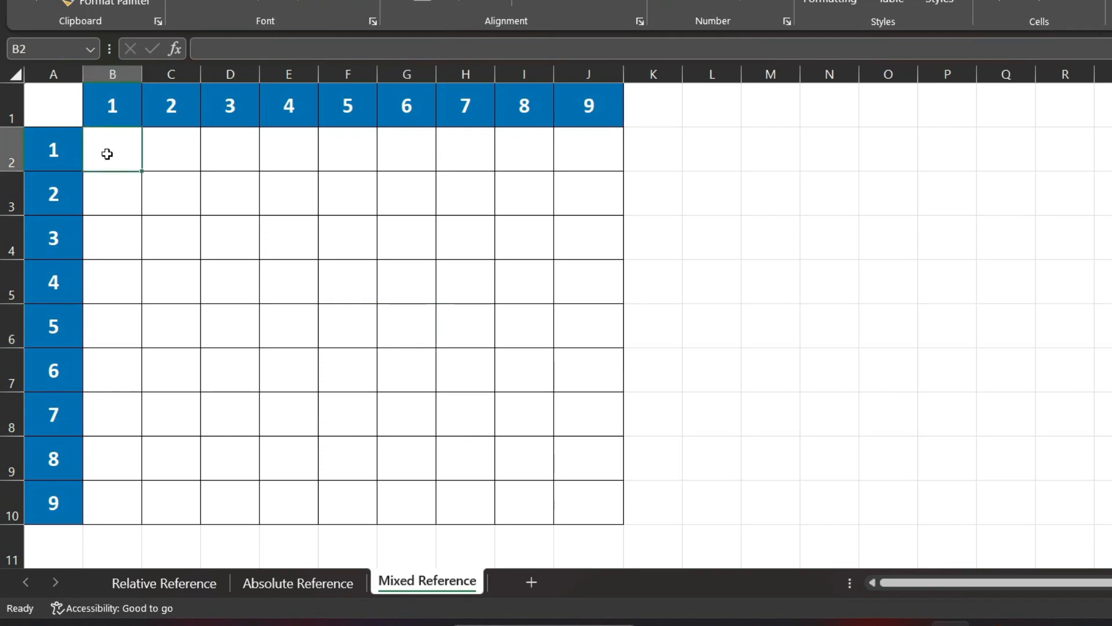
text(=)
click(65, 149)
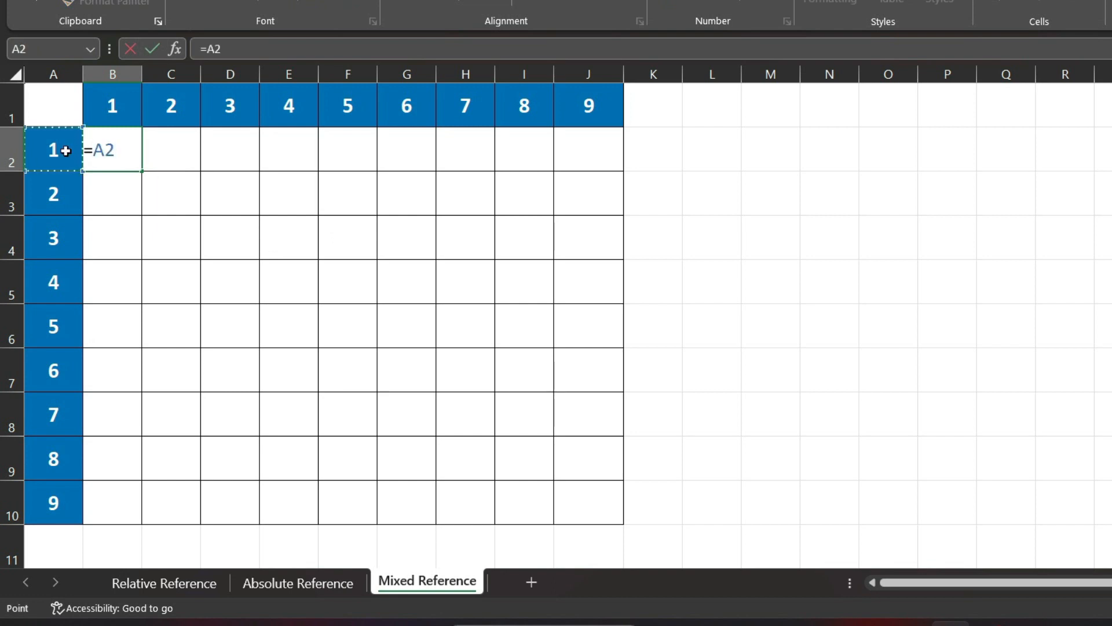
text(*)
click(110, 109)
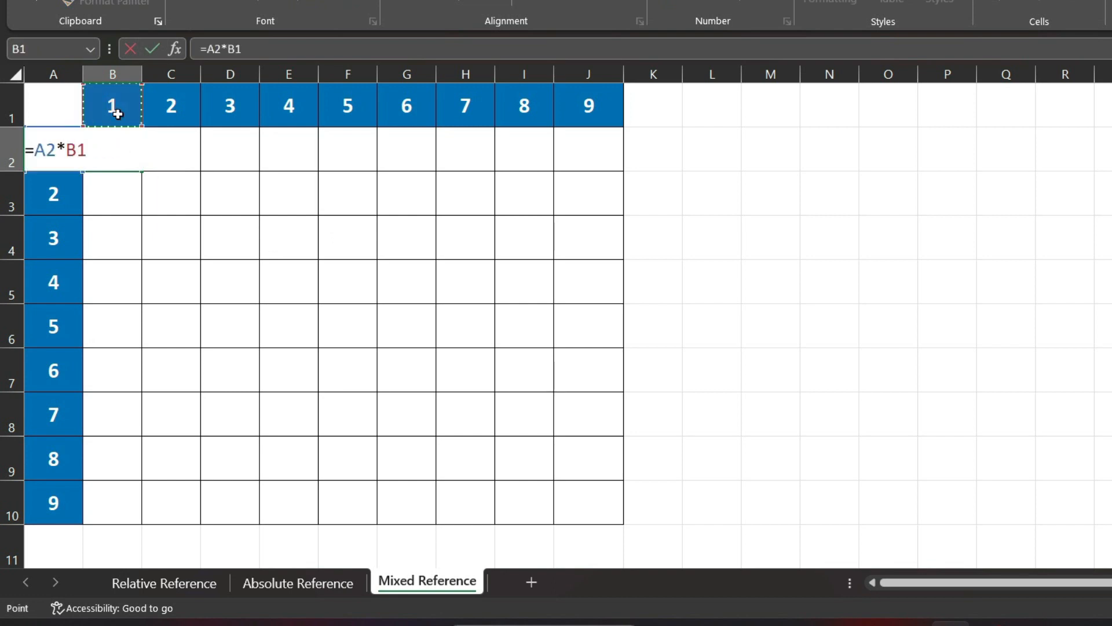
key(Return)
- Fill the formula from B2 across to J2 and examine the cell references used in D2
click(131, 146)
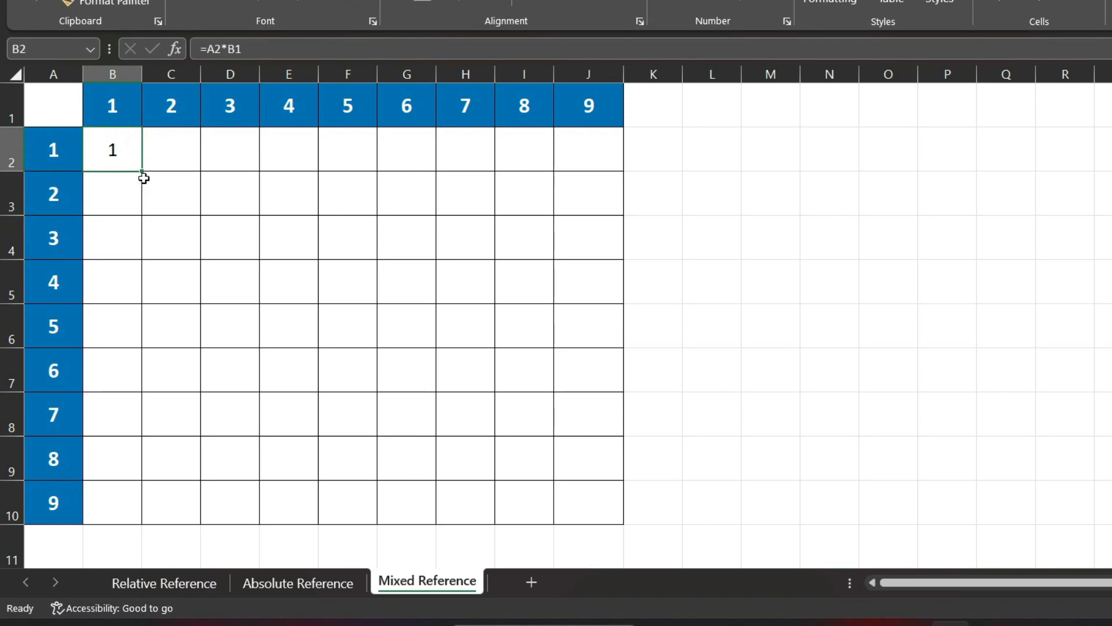
drag(143, 172, 610, 161)
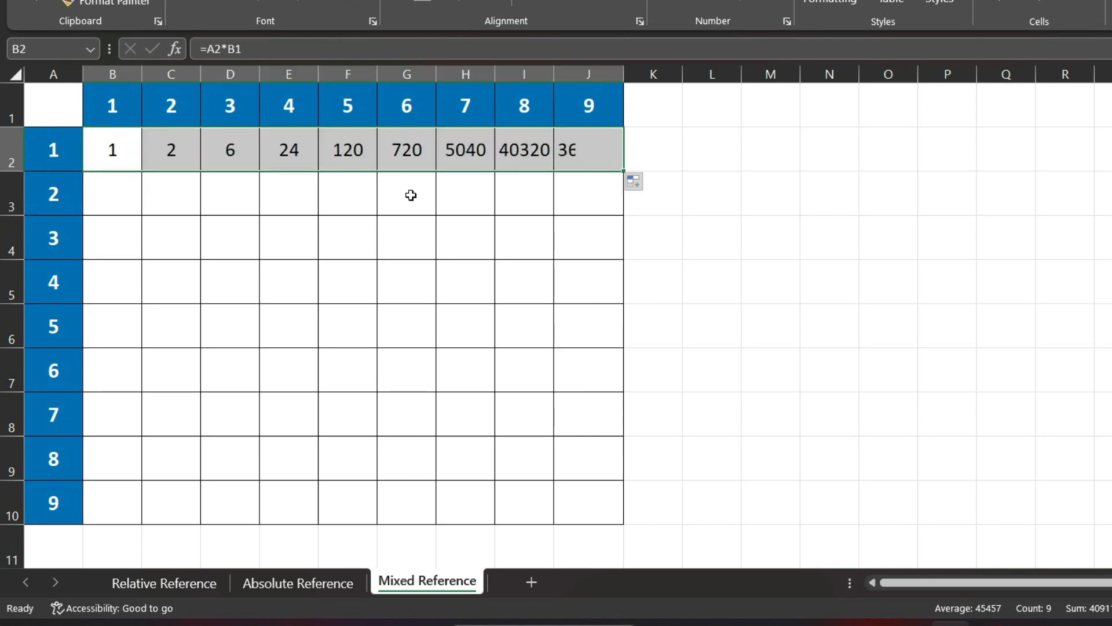
click(498, 164)
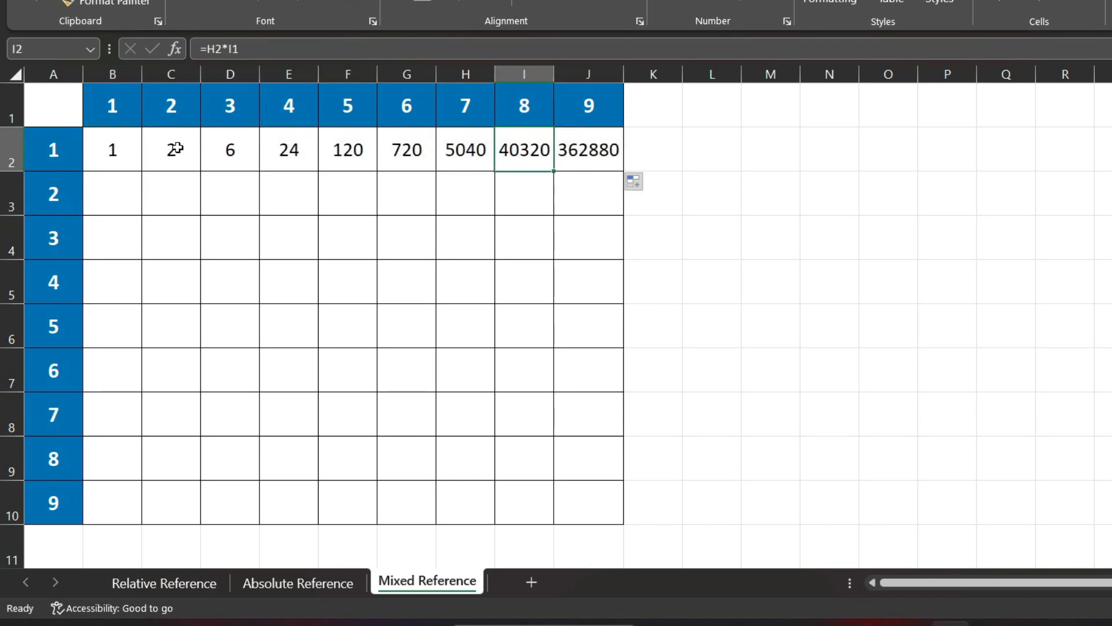
click(242, 160)
click(259, 51)
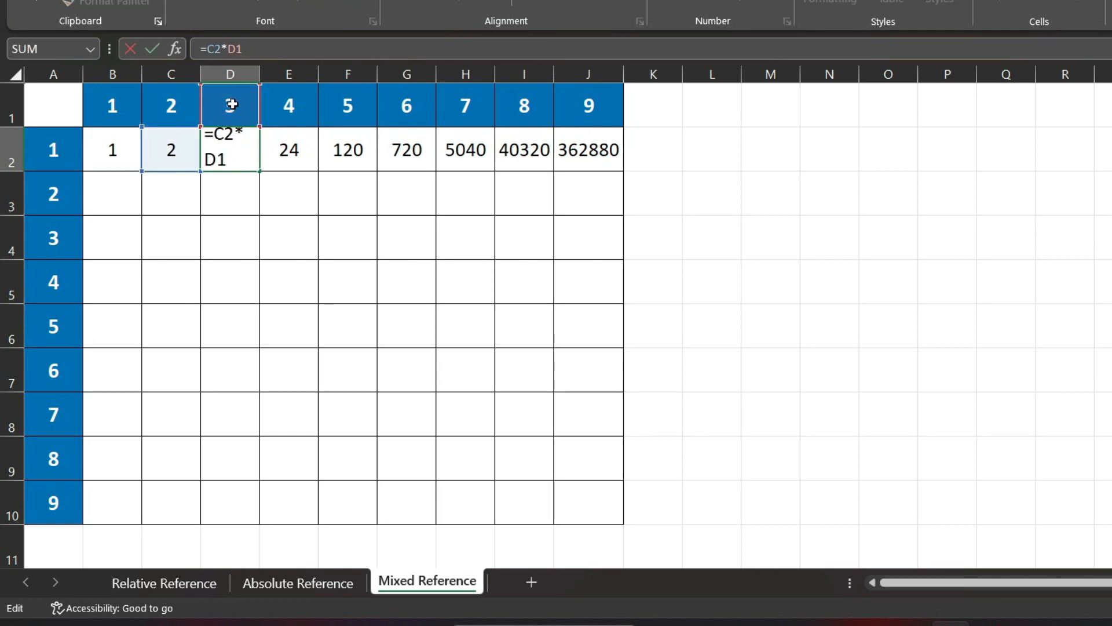
key(ctrl+Return)
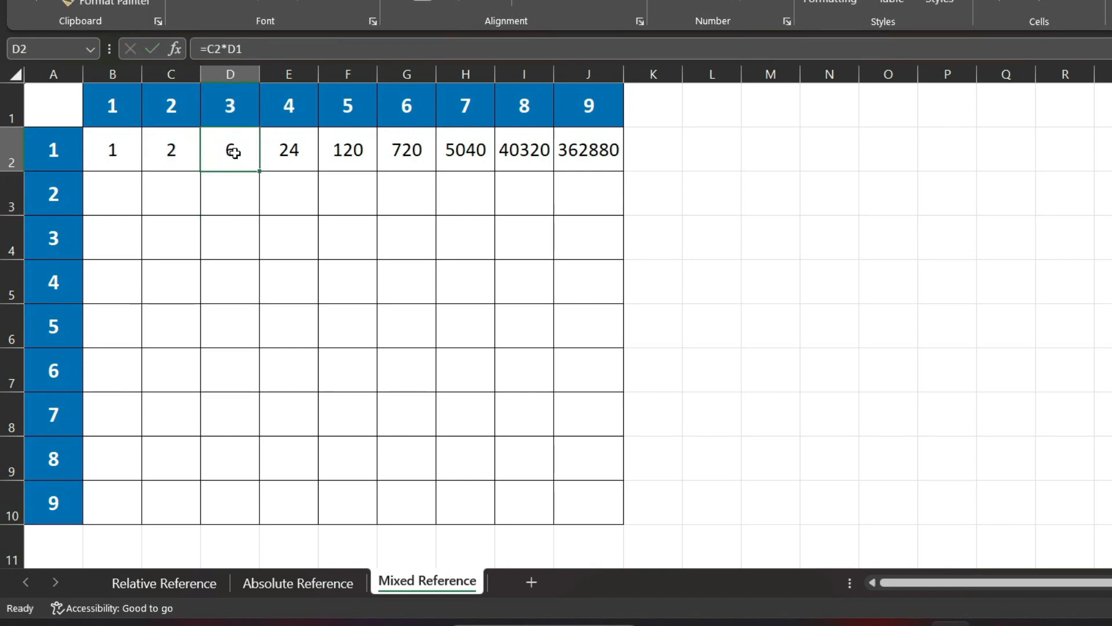
click(258, 51)
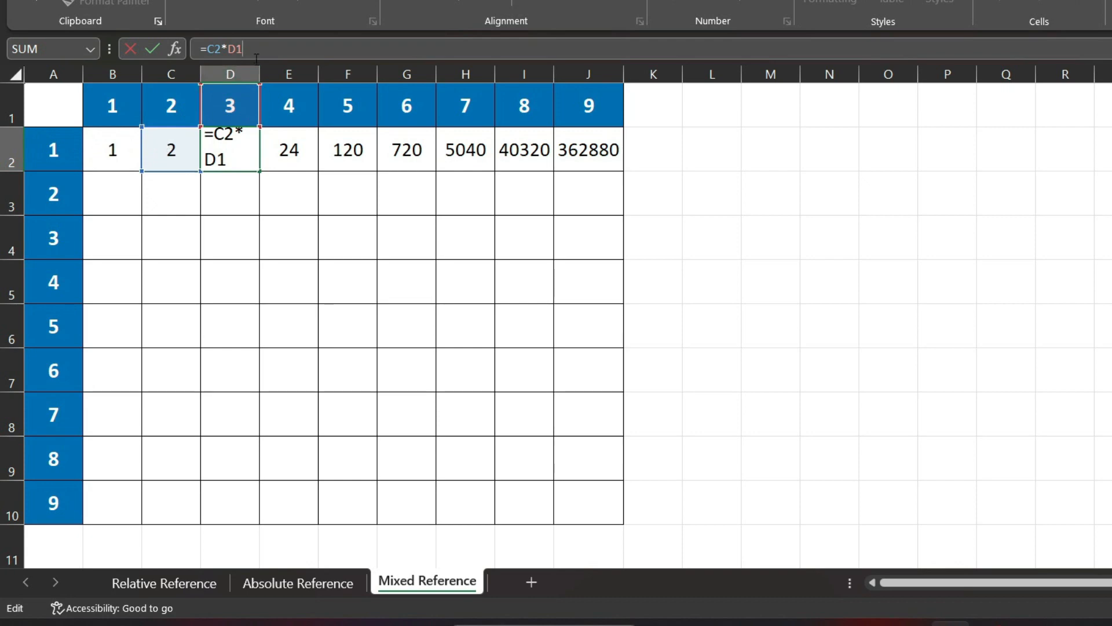
key(Return)
- Lock column A in the B2 formula so it reads =$A2*B1
click(137, 147)
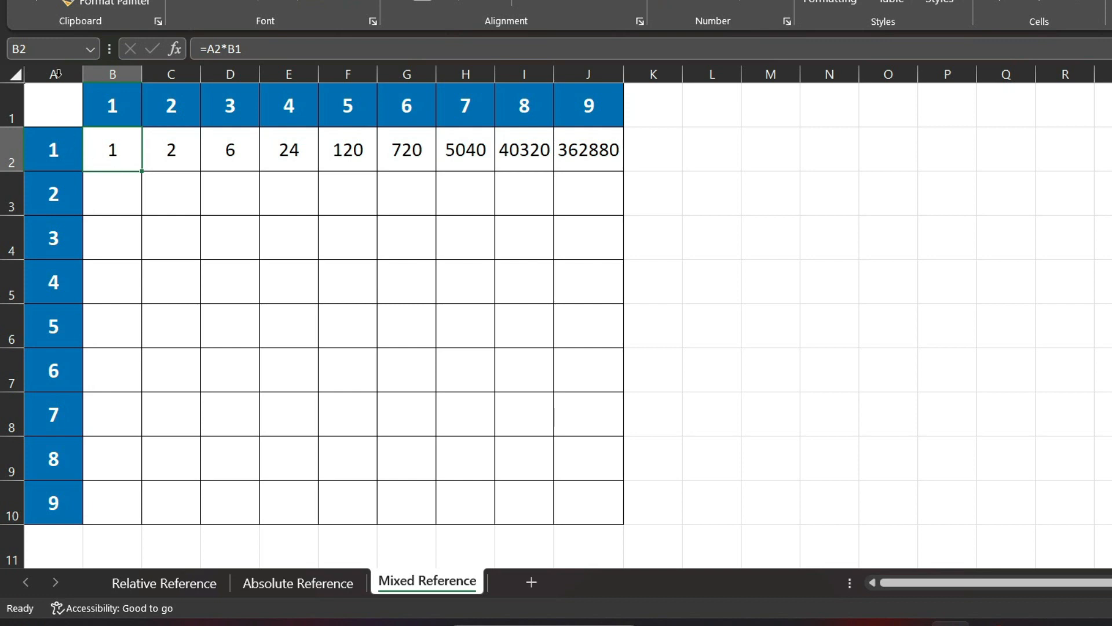
click(208, 50)
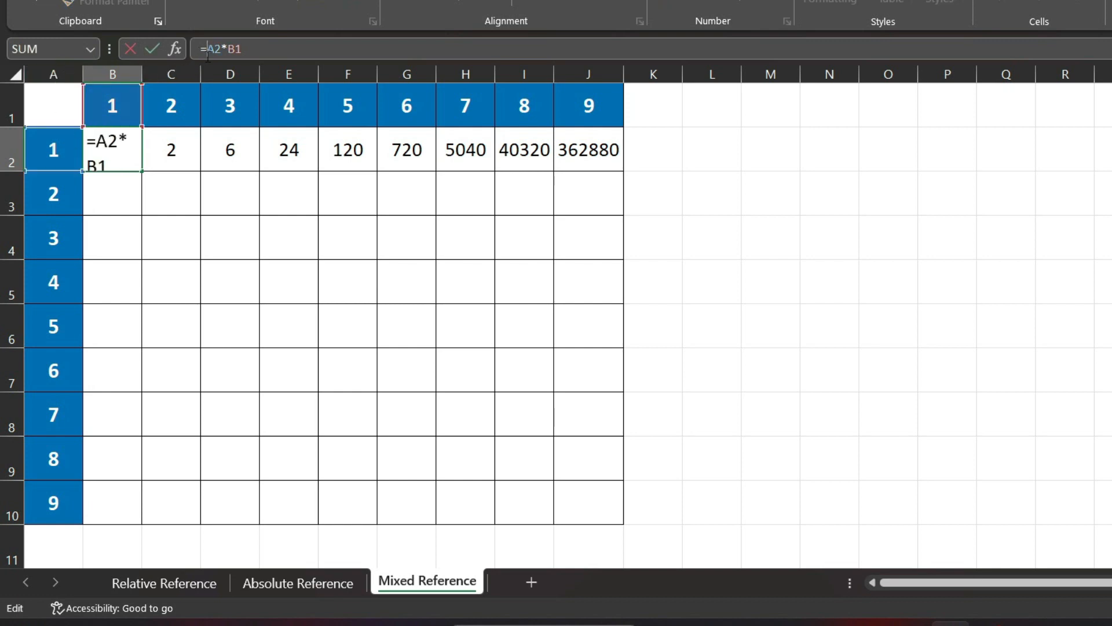
text($)
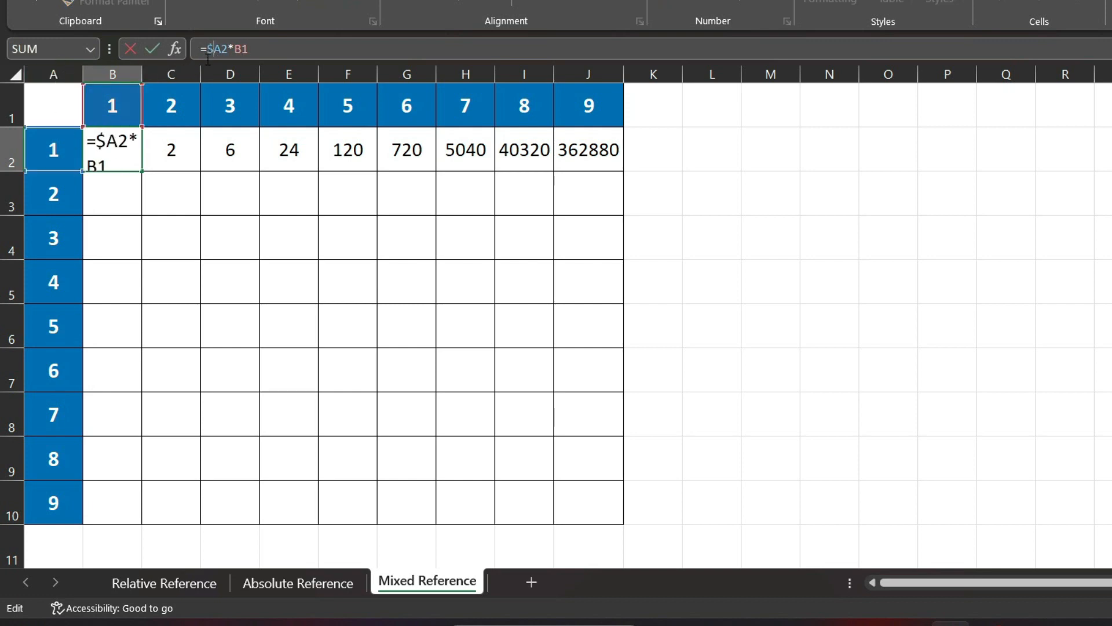
key(Return)
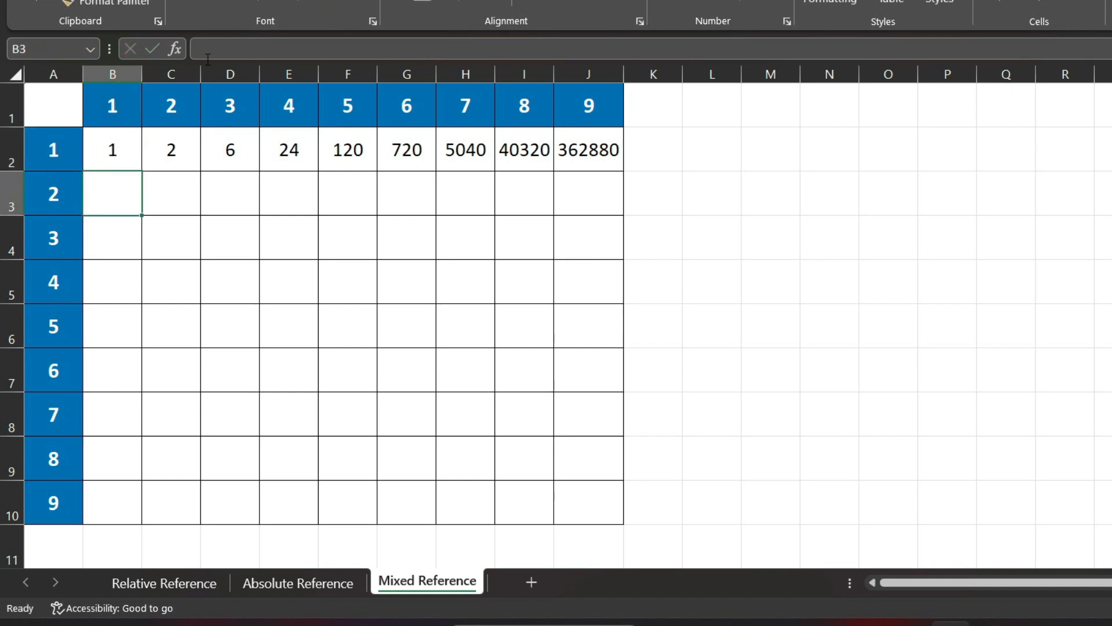
- Lock row 2 as well in the B2 formula so it reads =$A$2*B1
click(187, 155)
key(Left)
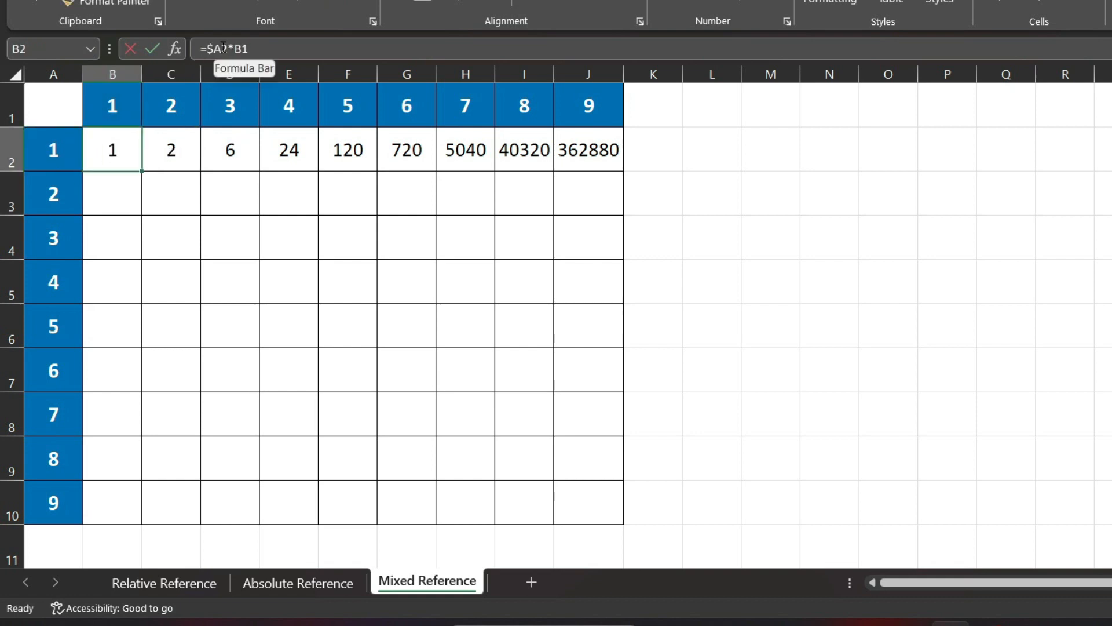
click(223, 46)
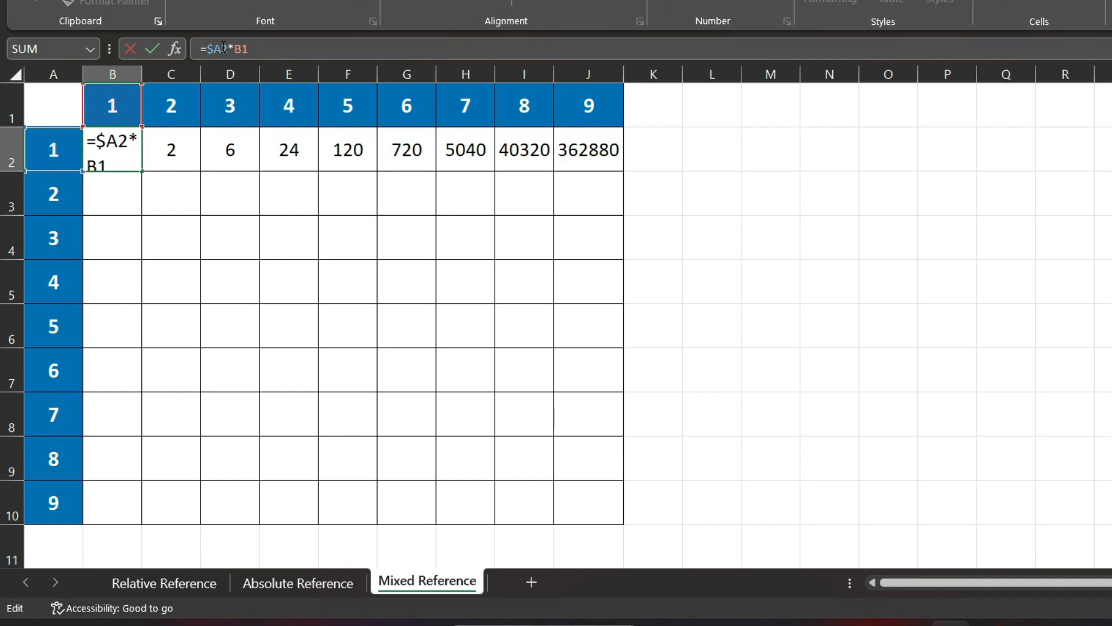
text($)
click(265, 49)
key(Return)
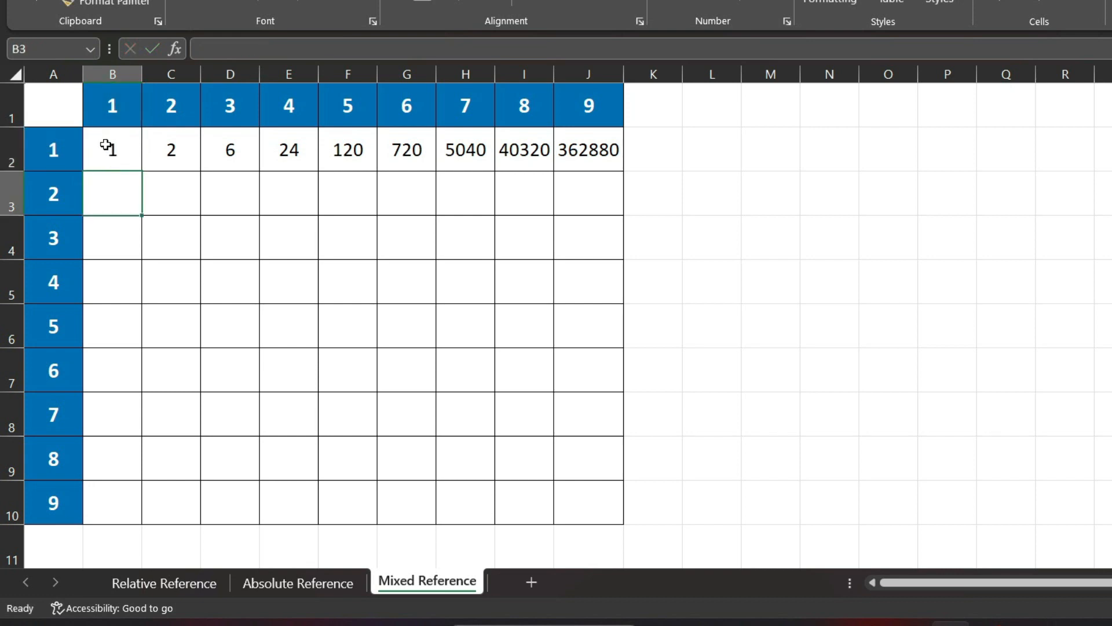
- Examine the header cells of row 1 one by one from B1 to the last column
click(113, 116)
click(174, 105)
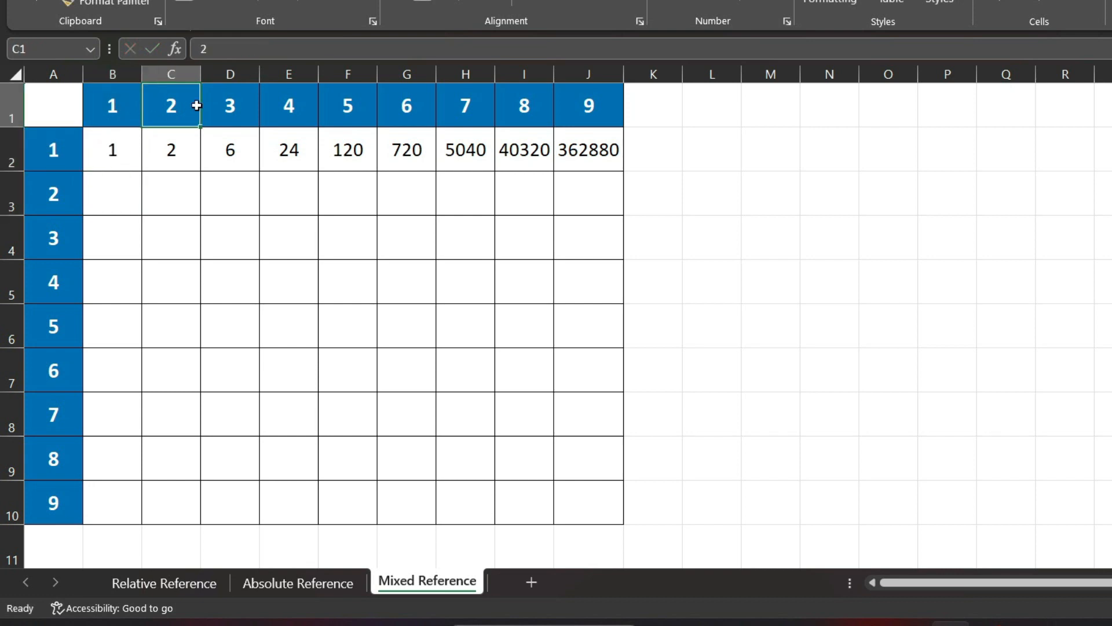
click(226, 105)
click(283, 106)
click(363, 107)
click(403, 106)
click(470, 107)
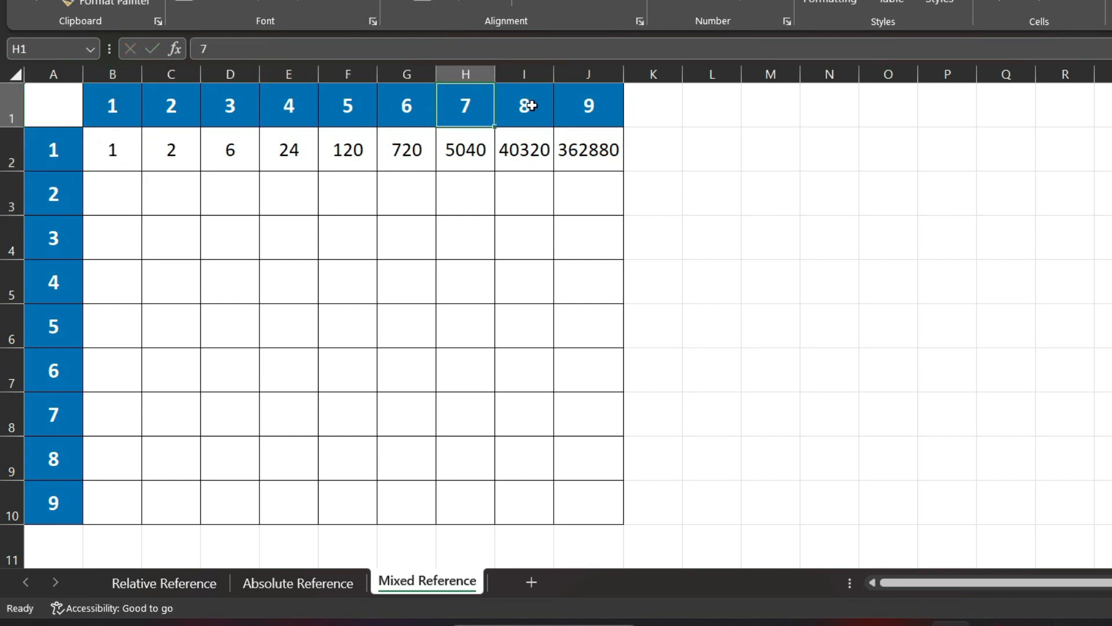
click(532, 105)
click(14, 106)
- Lock row 1 of the B1 reference in the B2 formula so it reads =$A$2*B$1
click(129, 166)
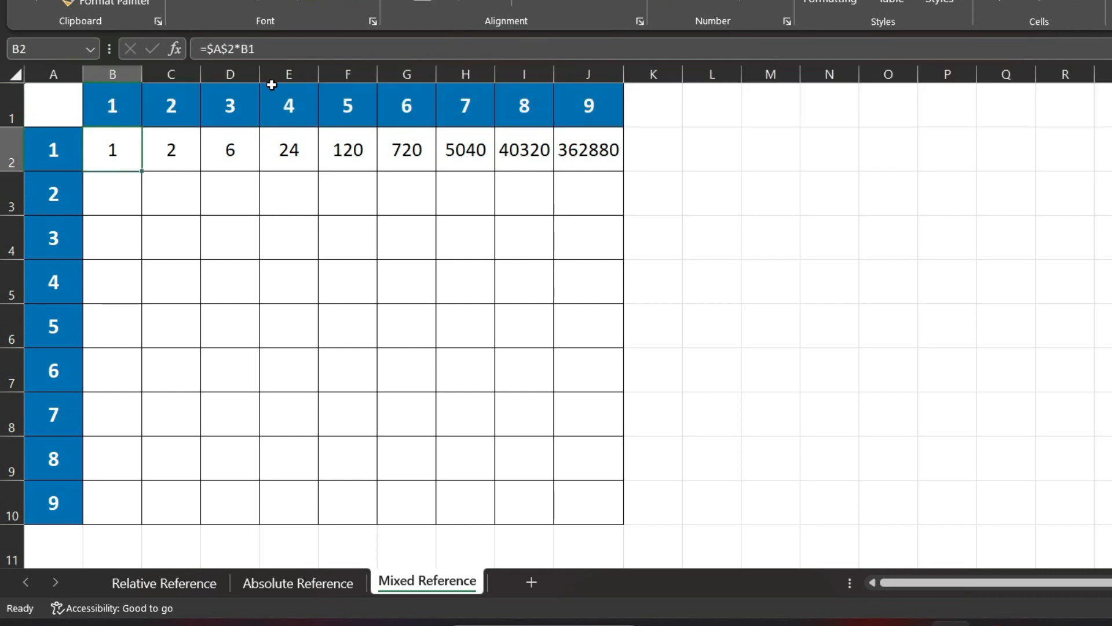
click(245, 53)
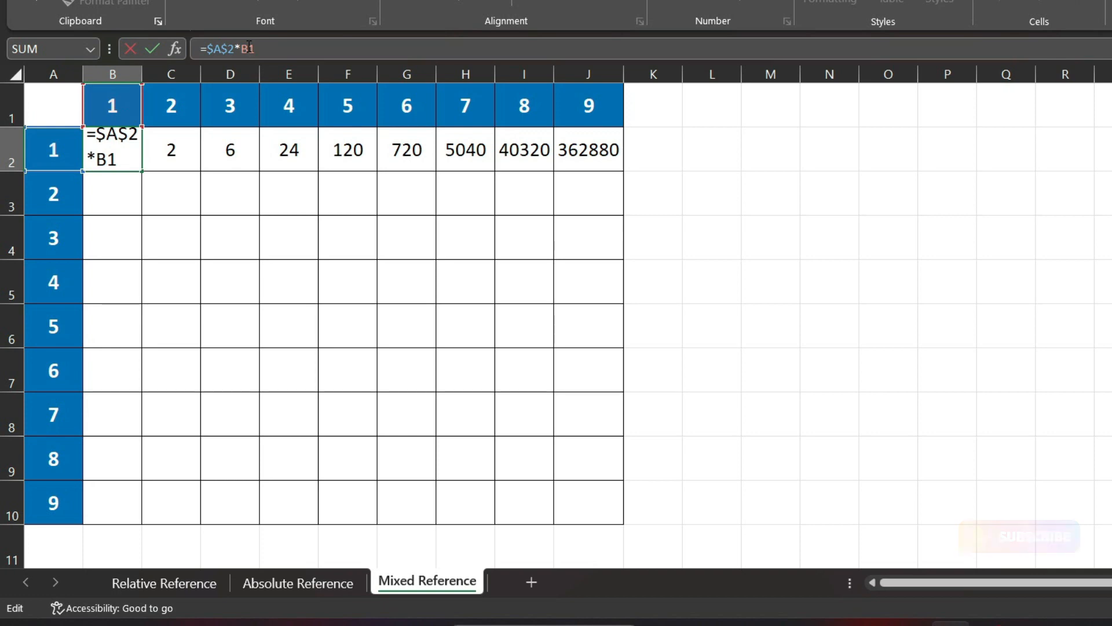
text($)
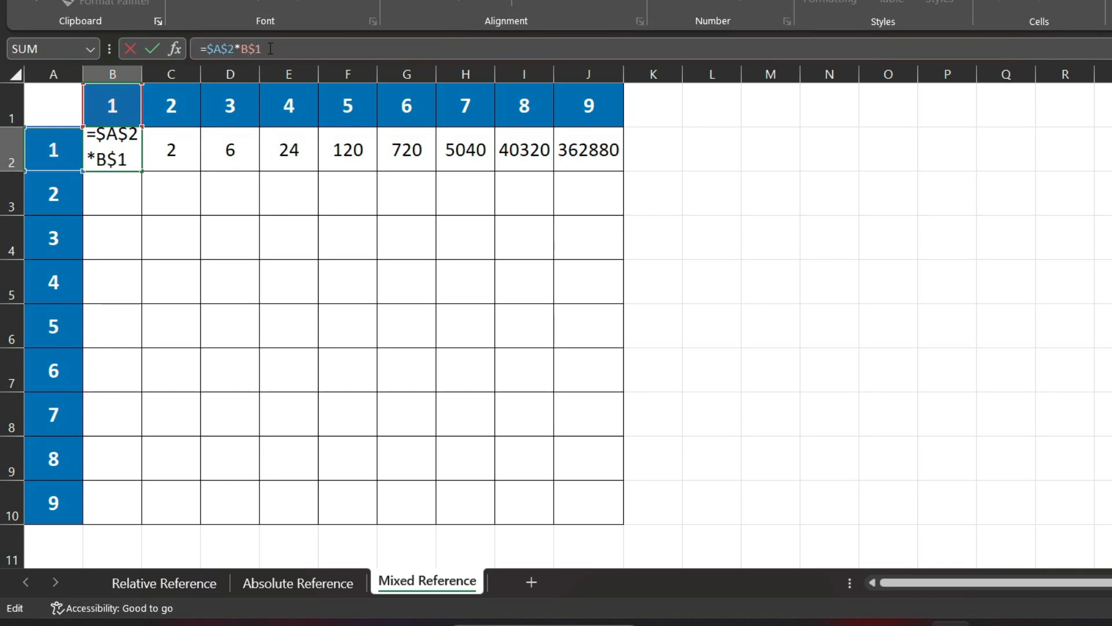
key(Return)
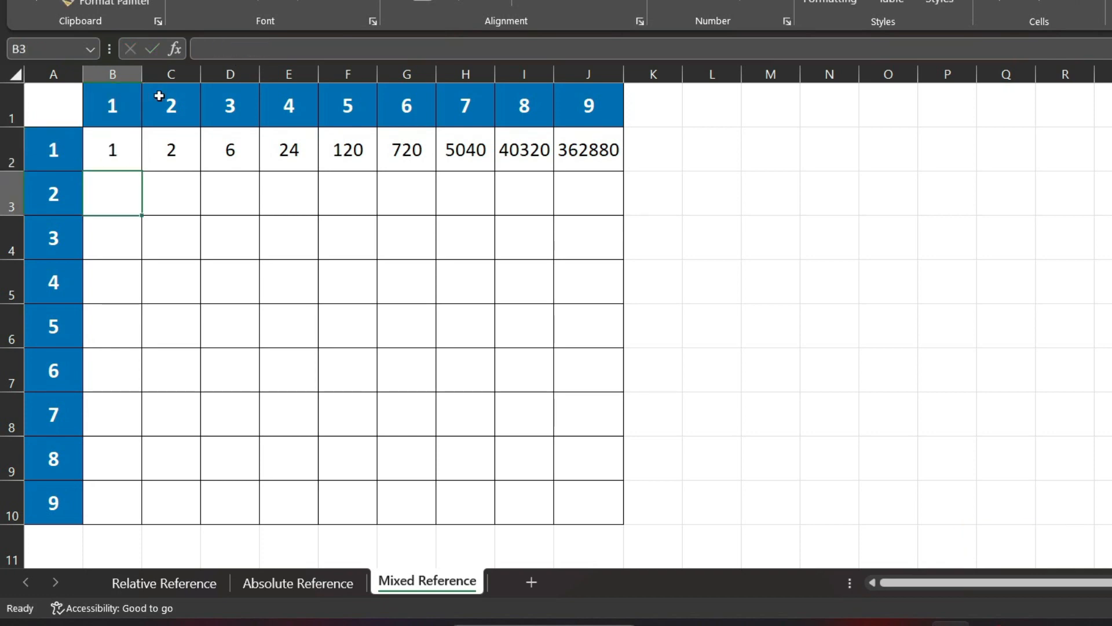
- Fill the B2 formula across the first table row to J2 and down column B to B10
click(124, 165)
drag(162, 173, 585, 163)
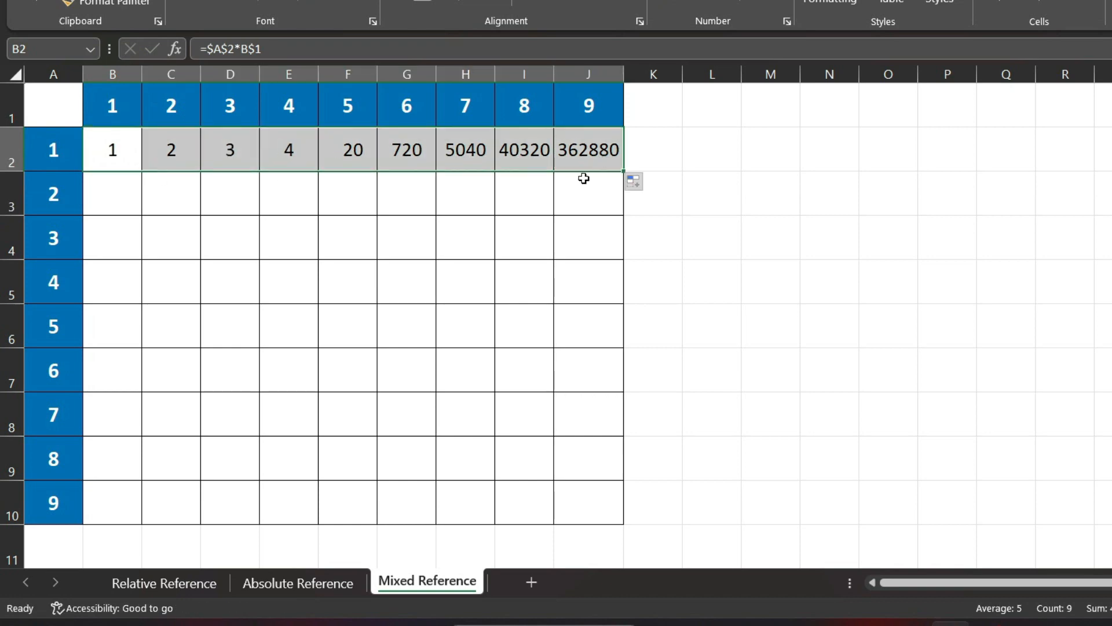
click(111, 155)
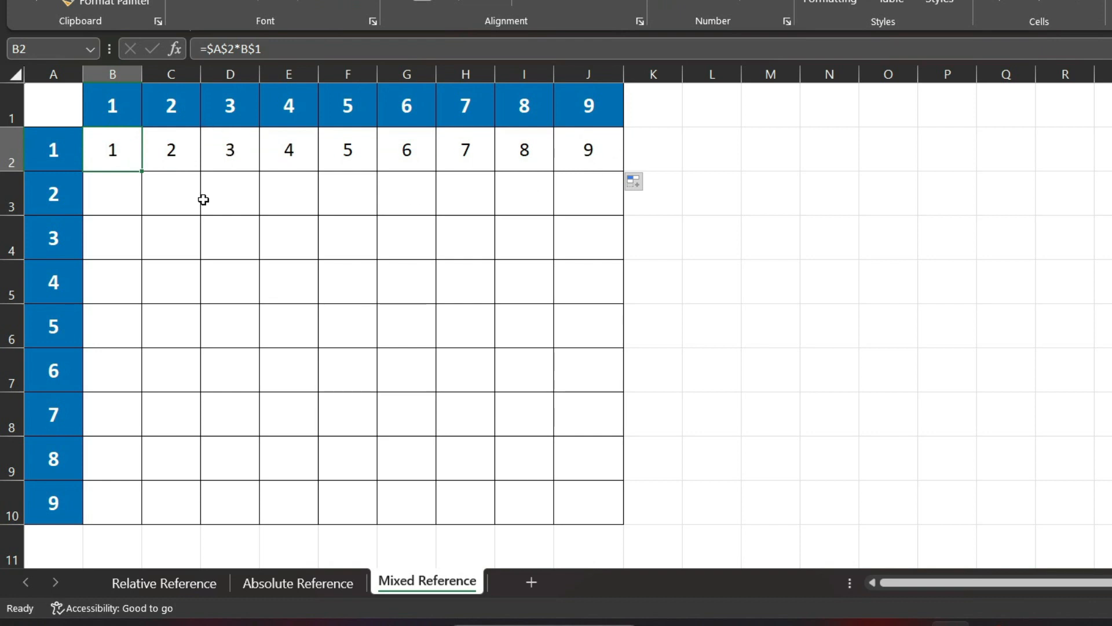
drag(143, 178, 142, 523)
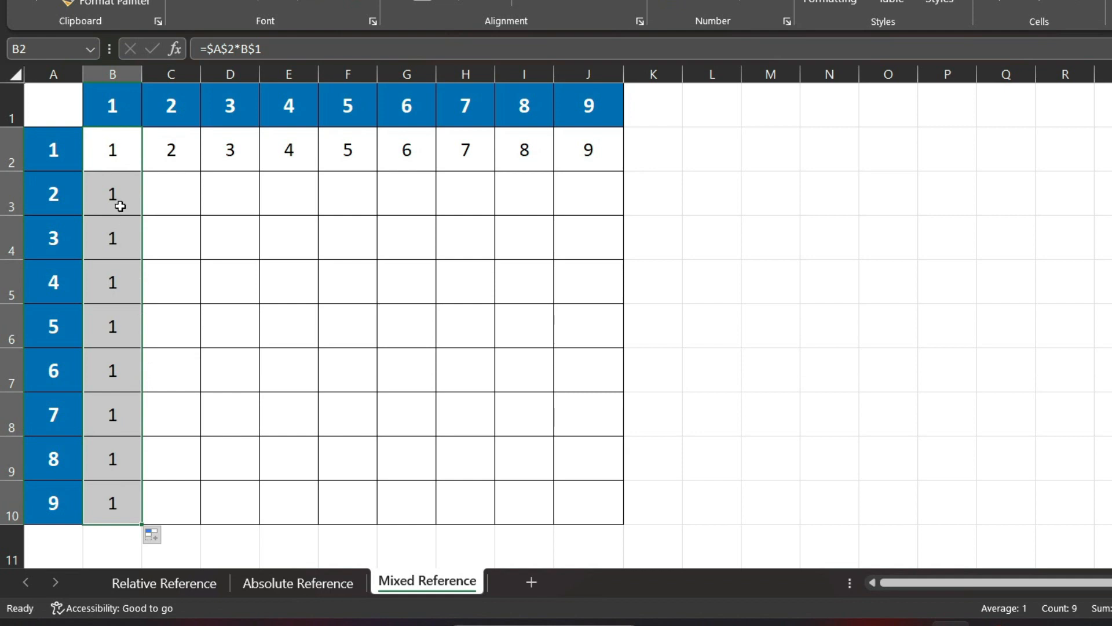
- Examine which cells the formulas in B2 and B3 refer to
click(117, 161)
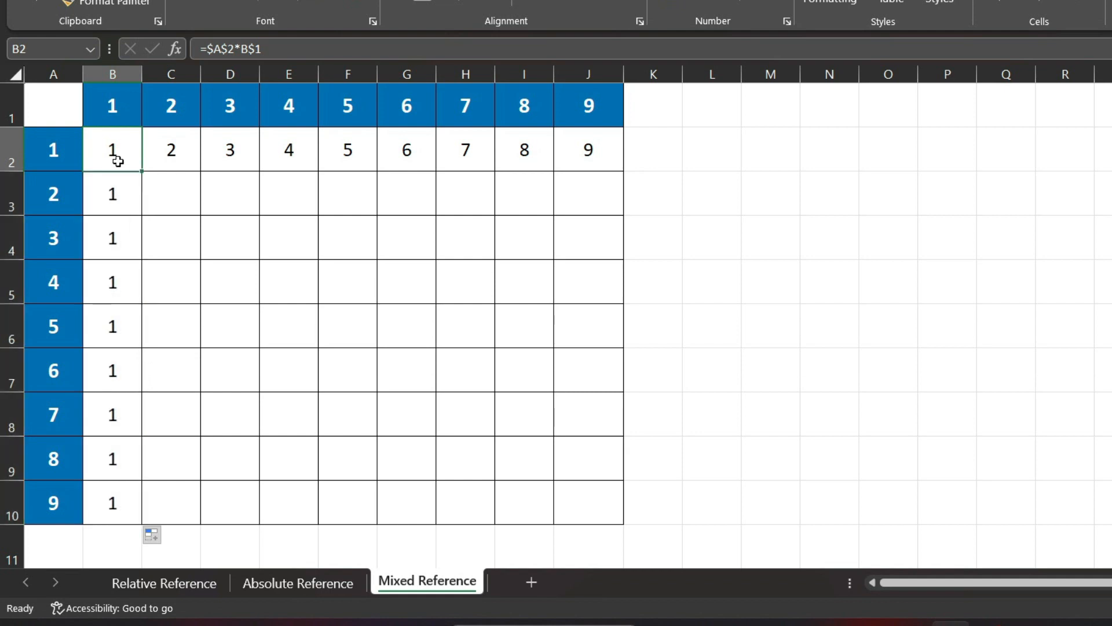
click(244, 50)
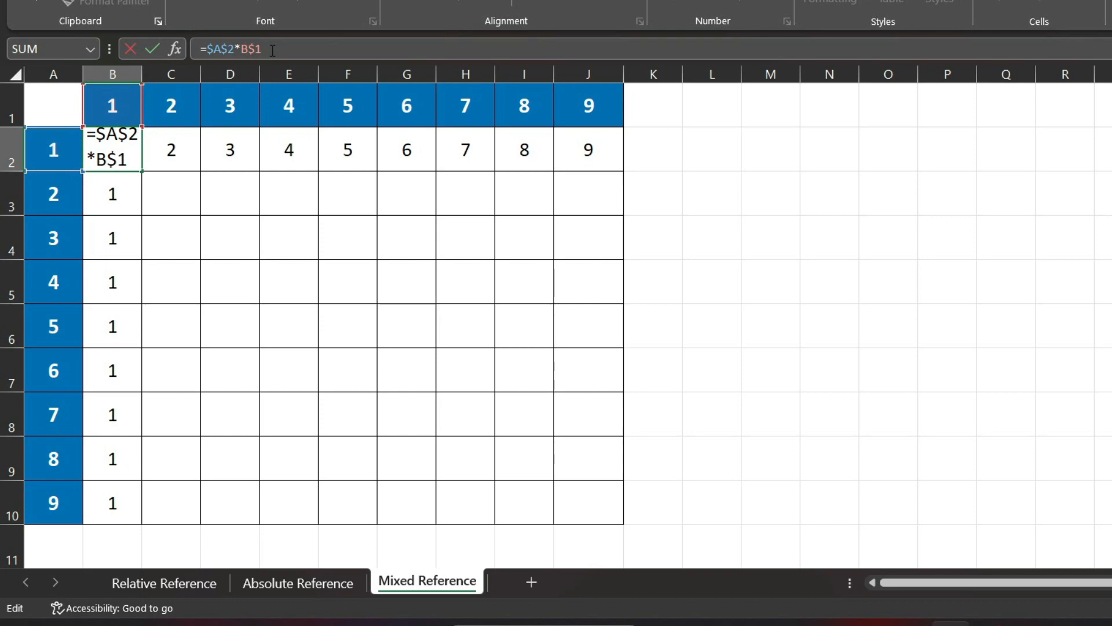
click(230, 53)
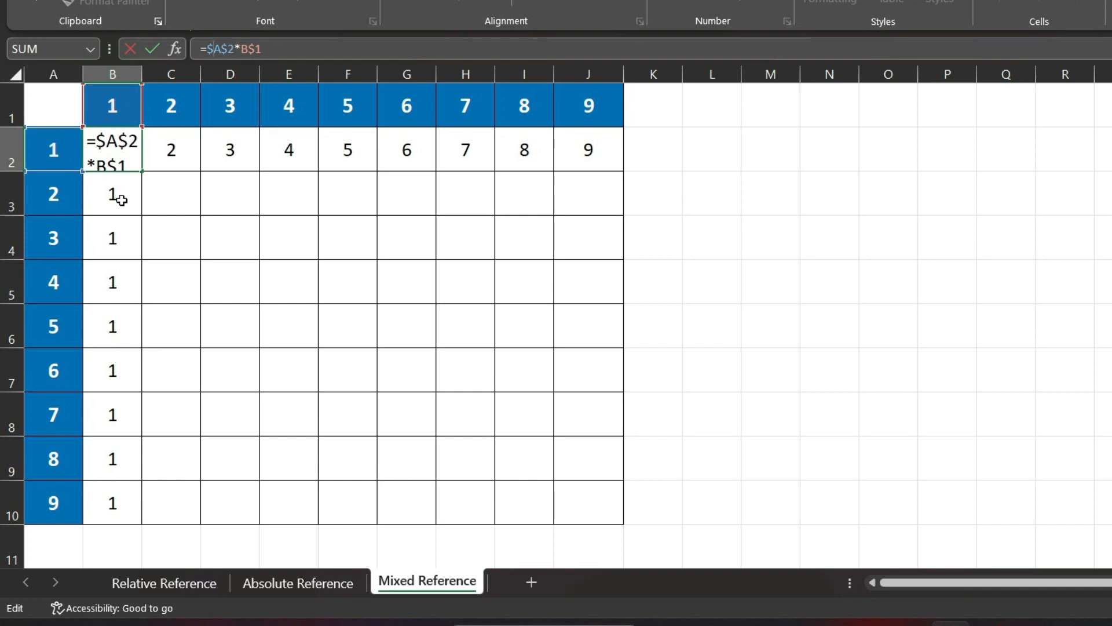
click(295, 55)
key(Return)
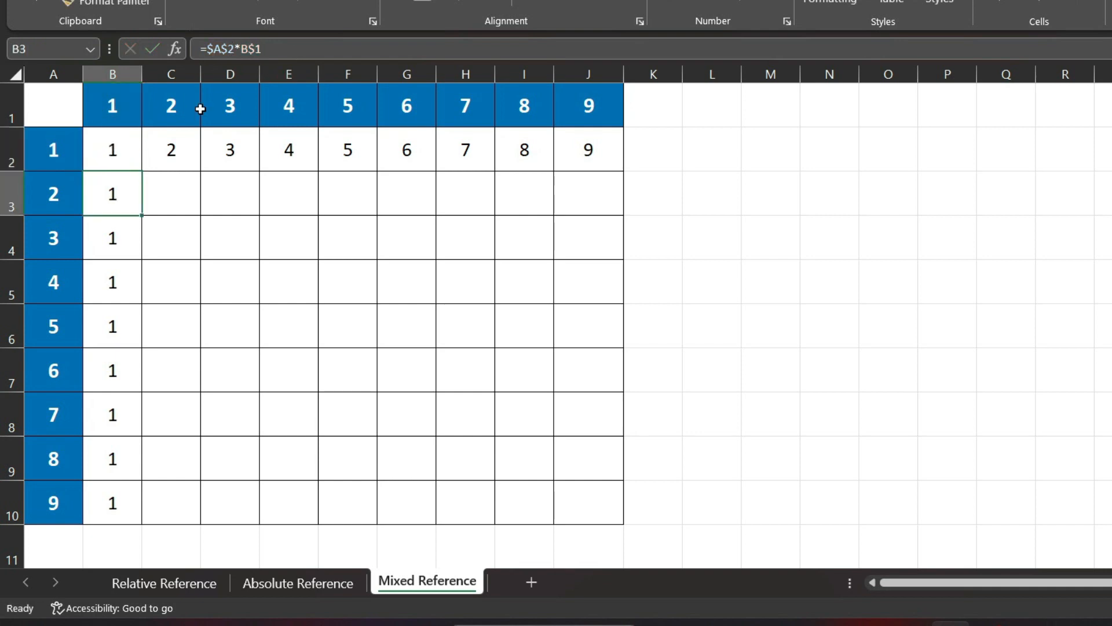
key(F2)
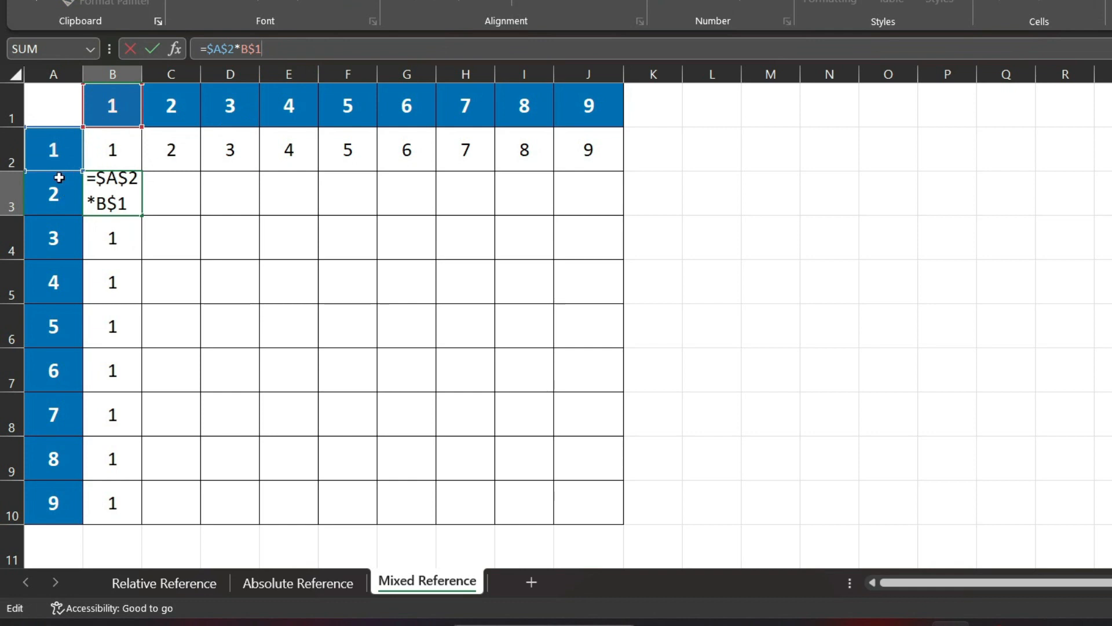
- Unlock row 2 of the A2 reference in the B2 formula so it reads =$A2*B$1
click(113, 148)
key(F2)
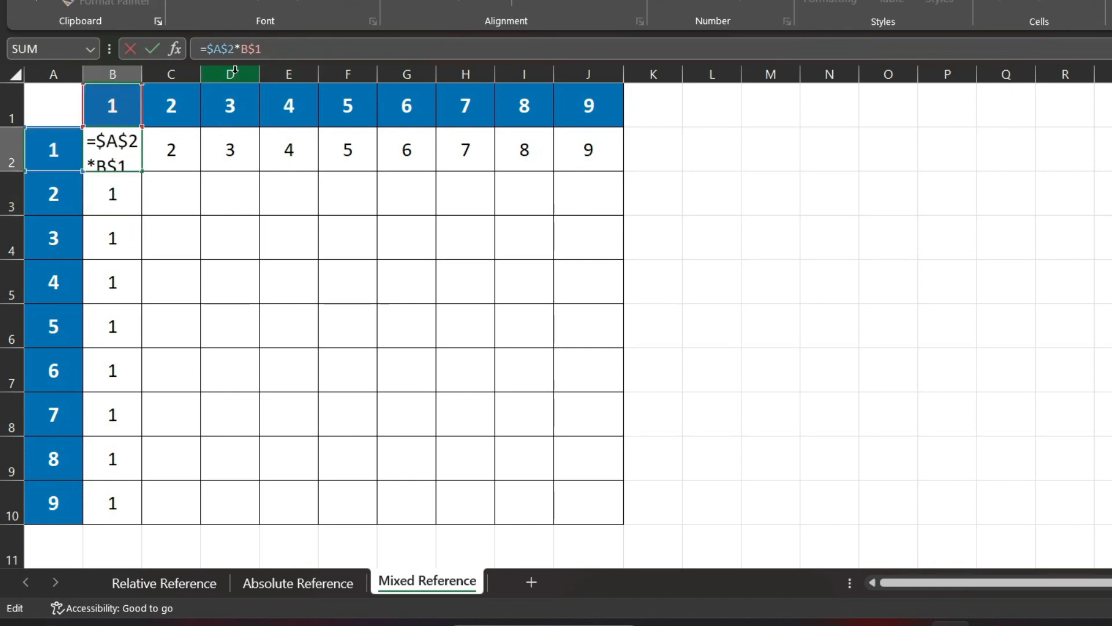
key(F4)
key(F4)
key(ctrl+Return)
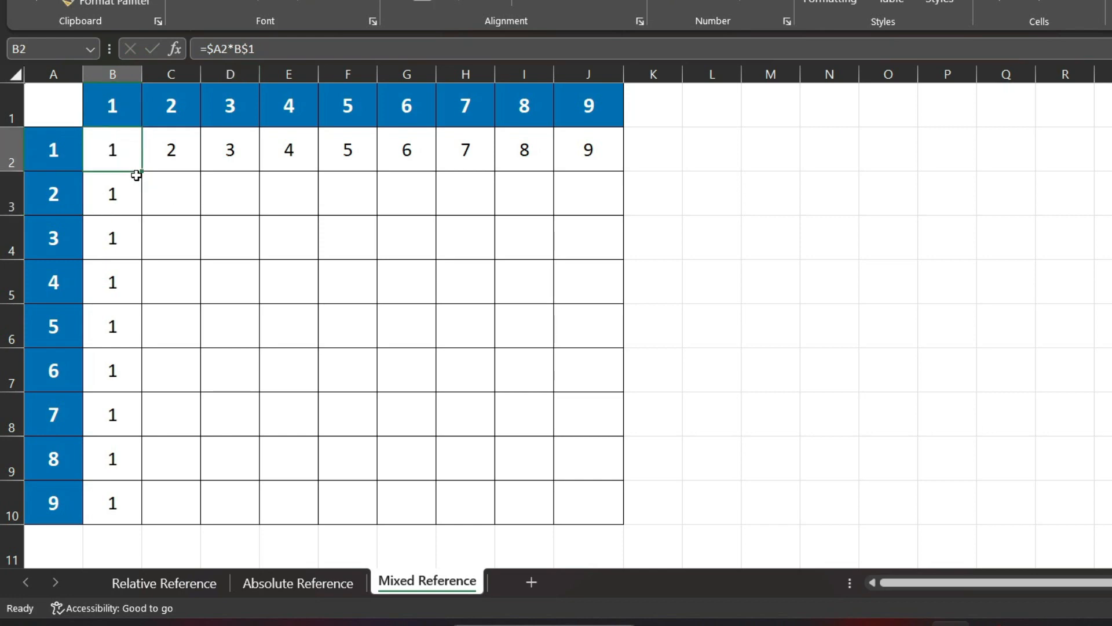
- Fill the B2 formula down column B to B10 and check the references in B4
double_click(145, 173)
click(114, 315)
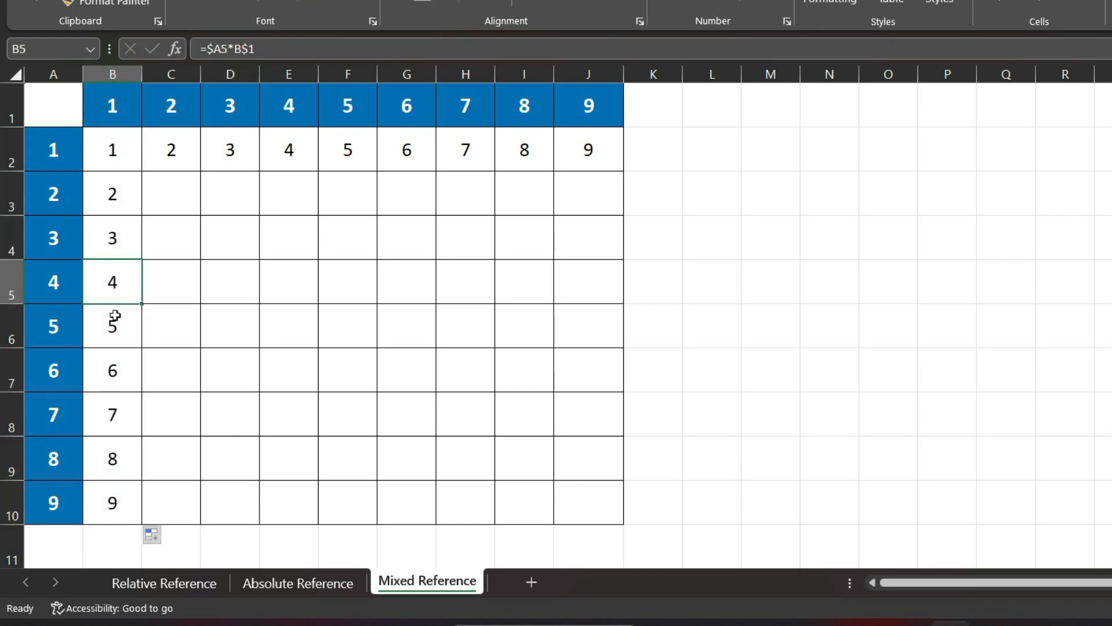
click(115, 155)
click(120, 228)
key(F2)
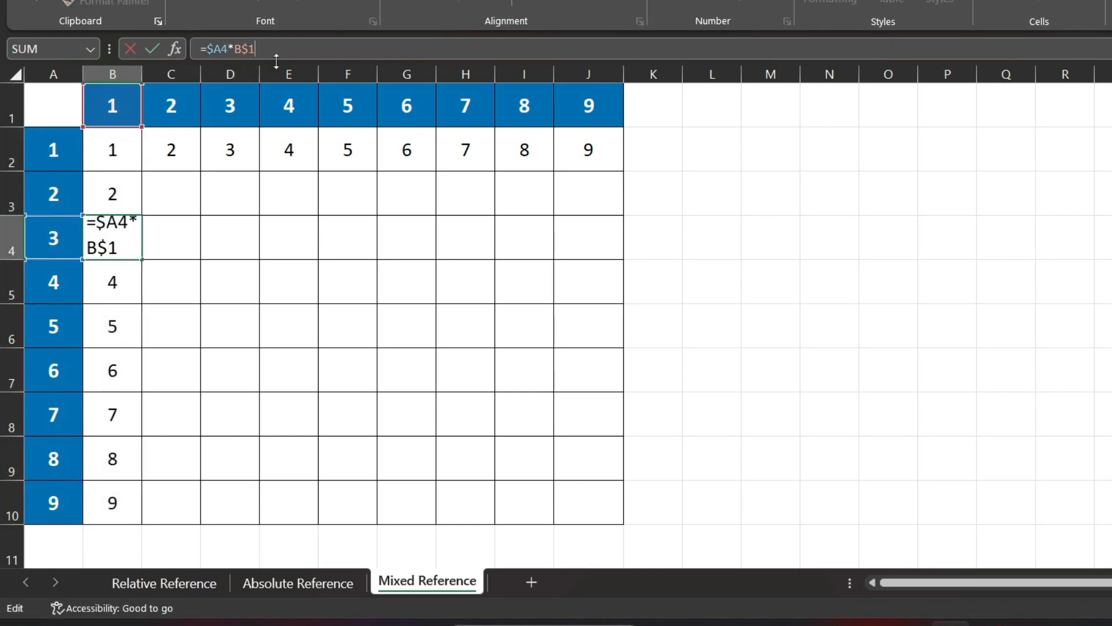
- Fill the B2 formula across the whole multiplication table, from B2 to J10
click(119, 152)
drag(143, 172, 596, 513)
click(536, 399)
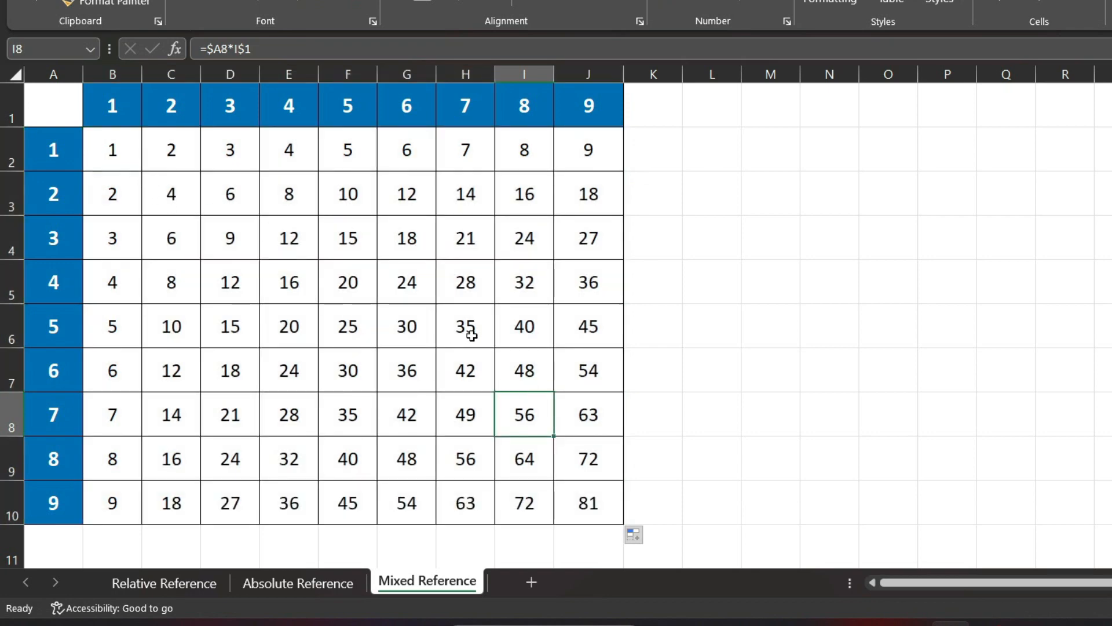
- Check the first and last column headers and the table's formulas from J10 diagonally back to B2
click(116, 115)
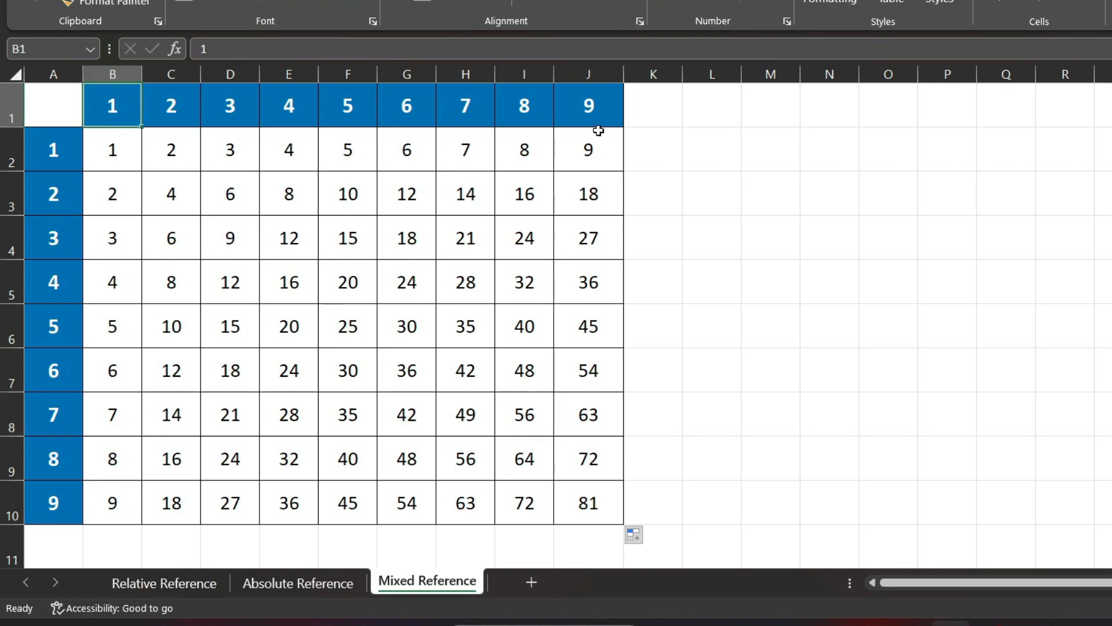
click(588, 103)
click(115, 151)
click(583, 496)
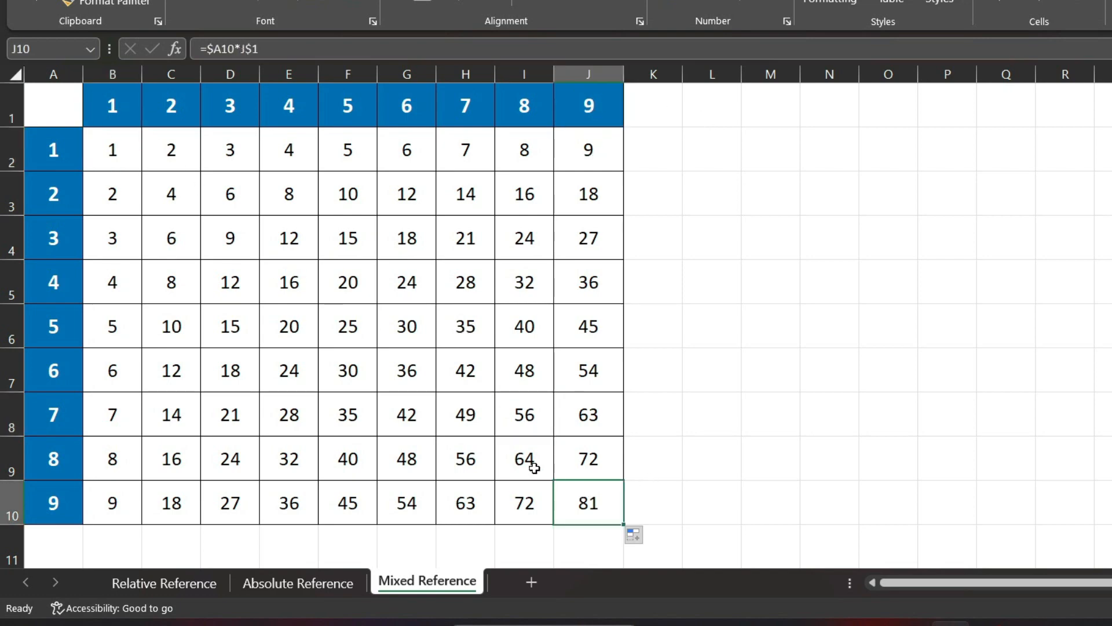
click(530, 465)
click(452, 415)
click(405, 362)
click(315, 336)
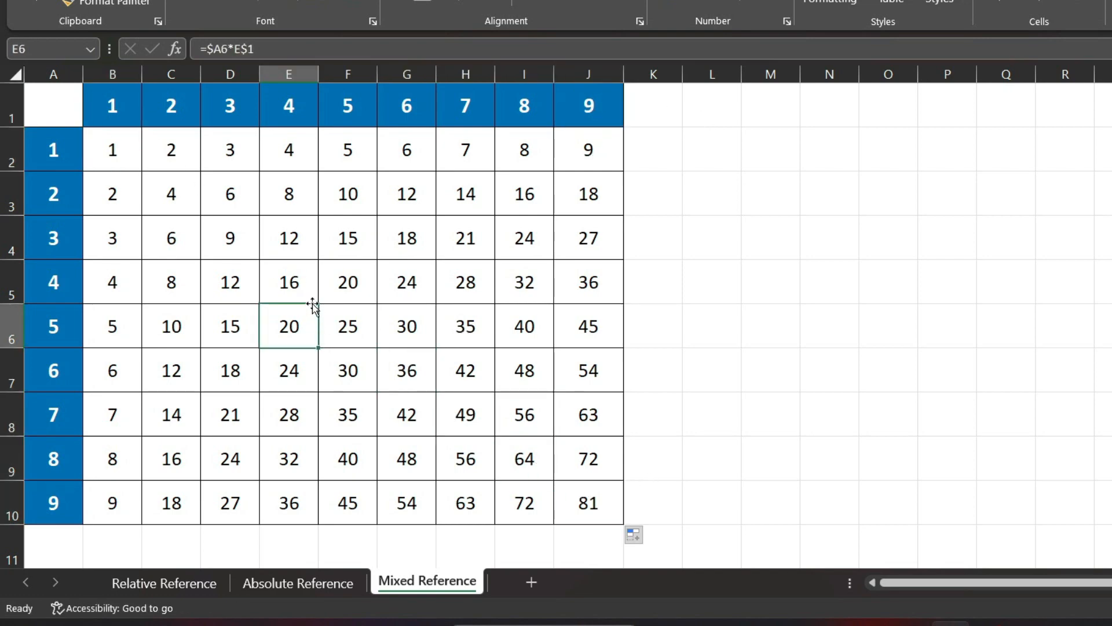
click(336, 312)
click(293, 284)
click(244, 235)
click(175, 196)
click(114, 154)
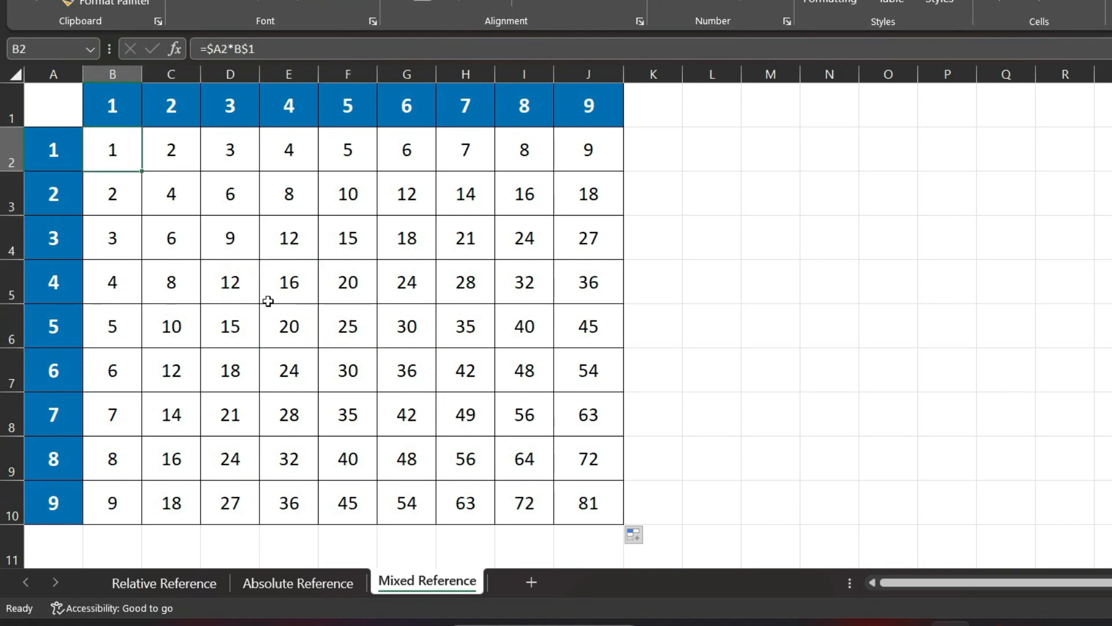
- Examine the locked row and column references in the formulas of B2, B3 and C2
click(267, 50)
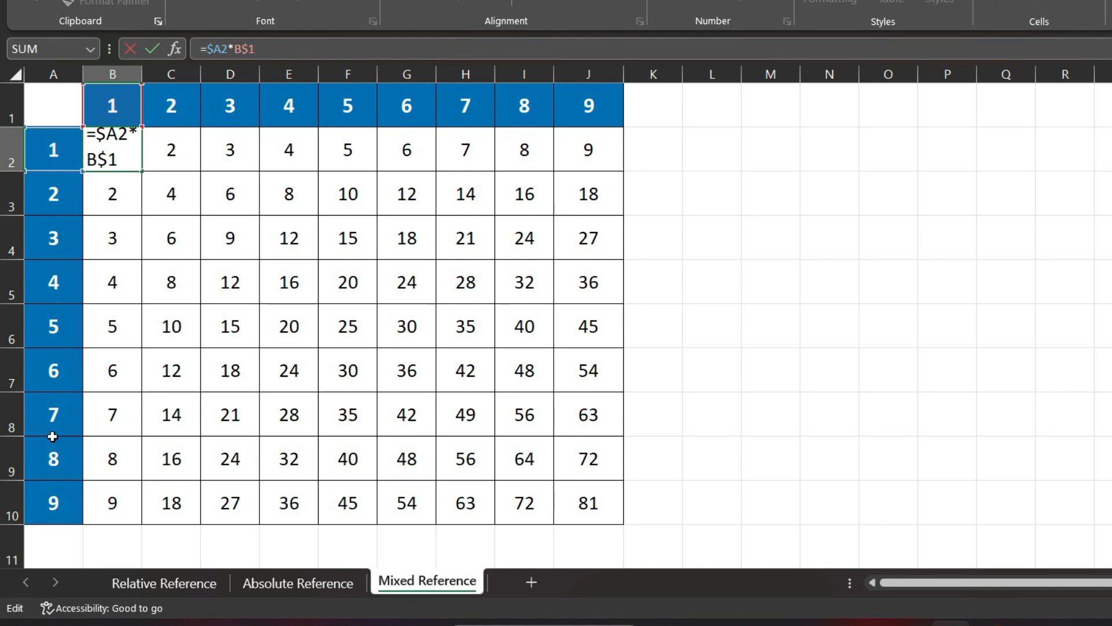
key(Return)
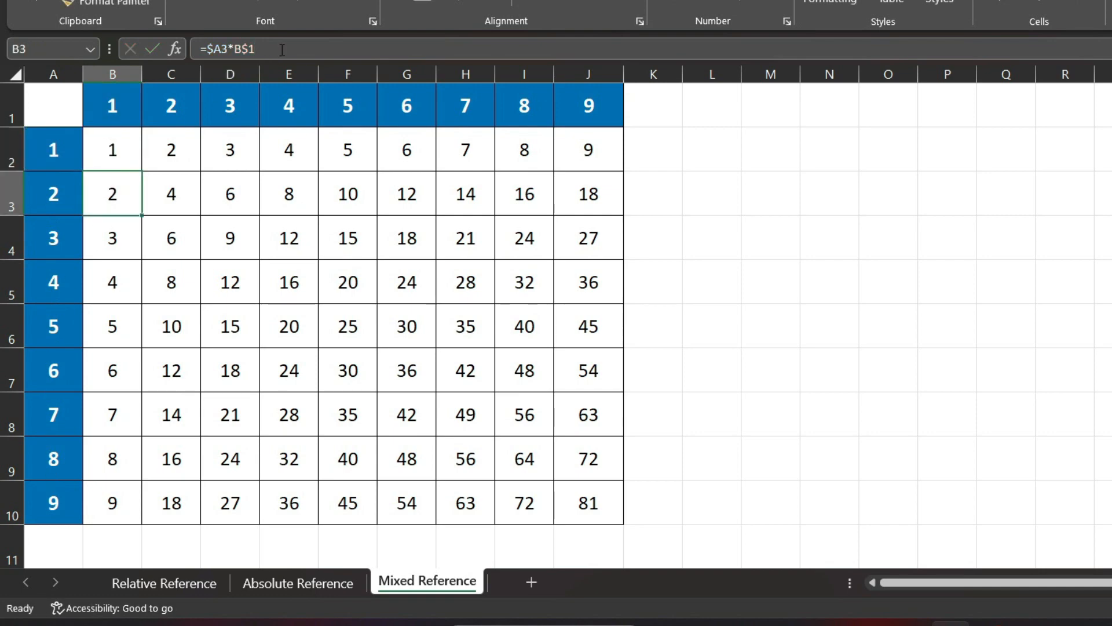
click(274, 49)
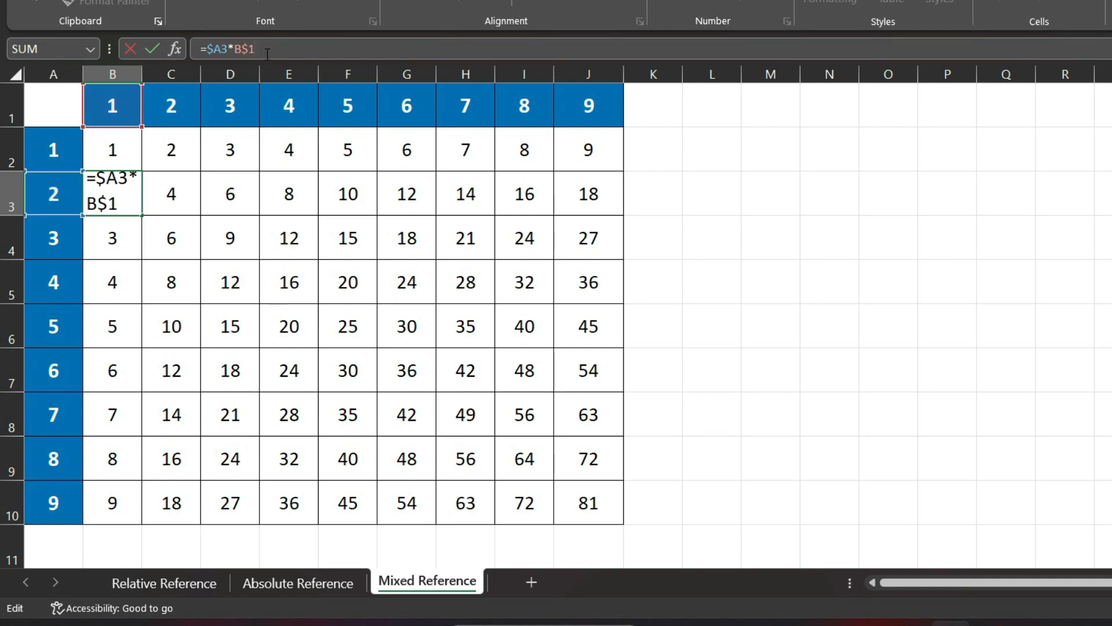
key(Return)
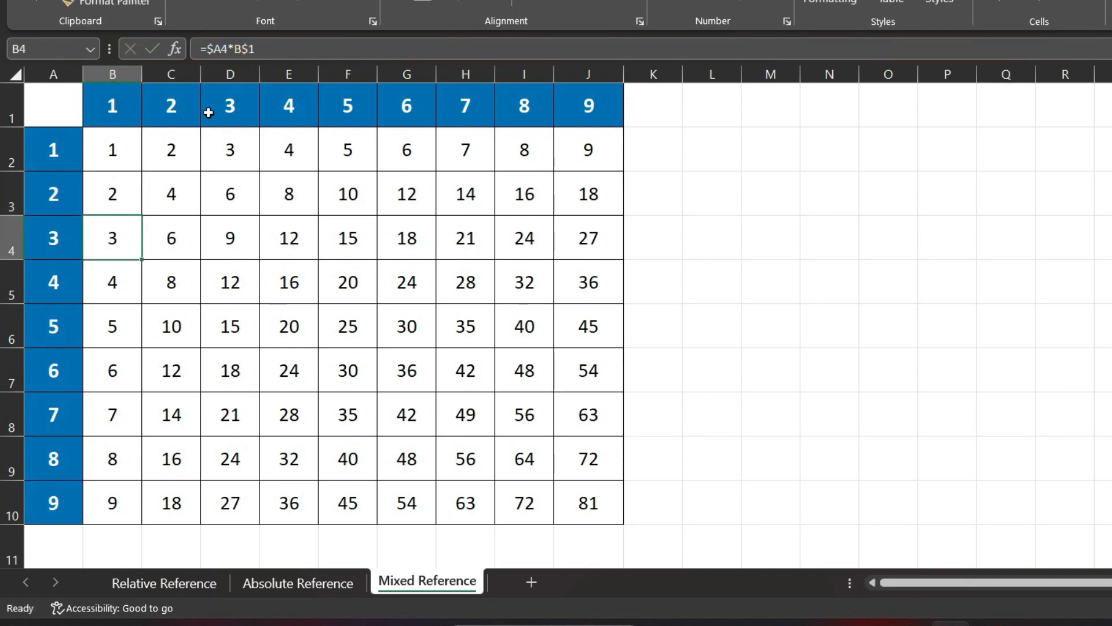
click(183, 140)
click(278, 53)
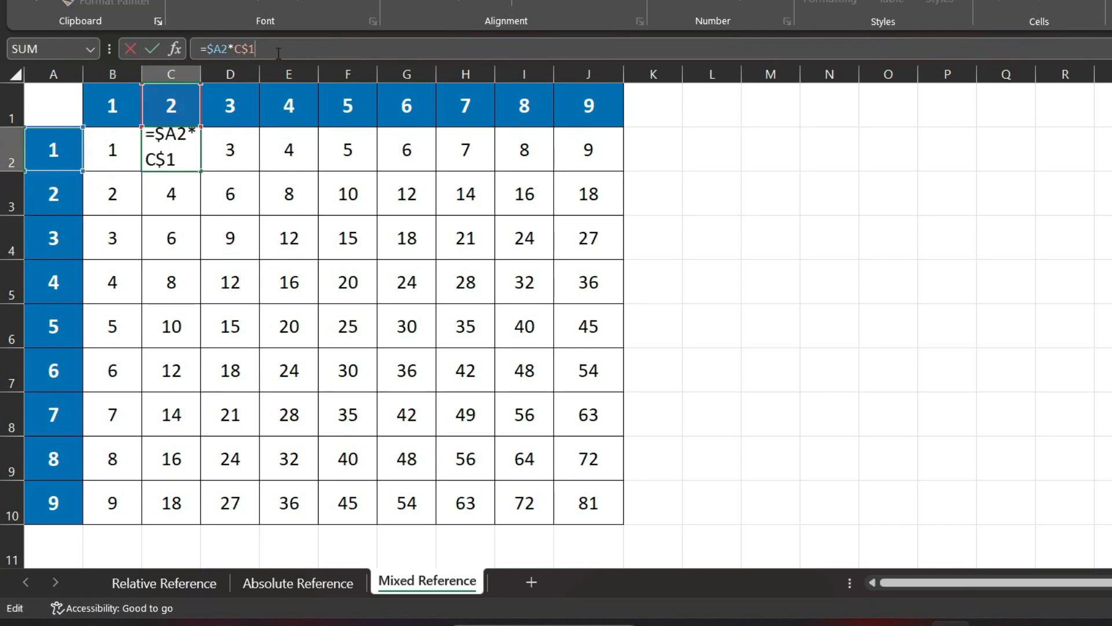
key(Return)
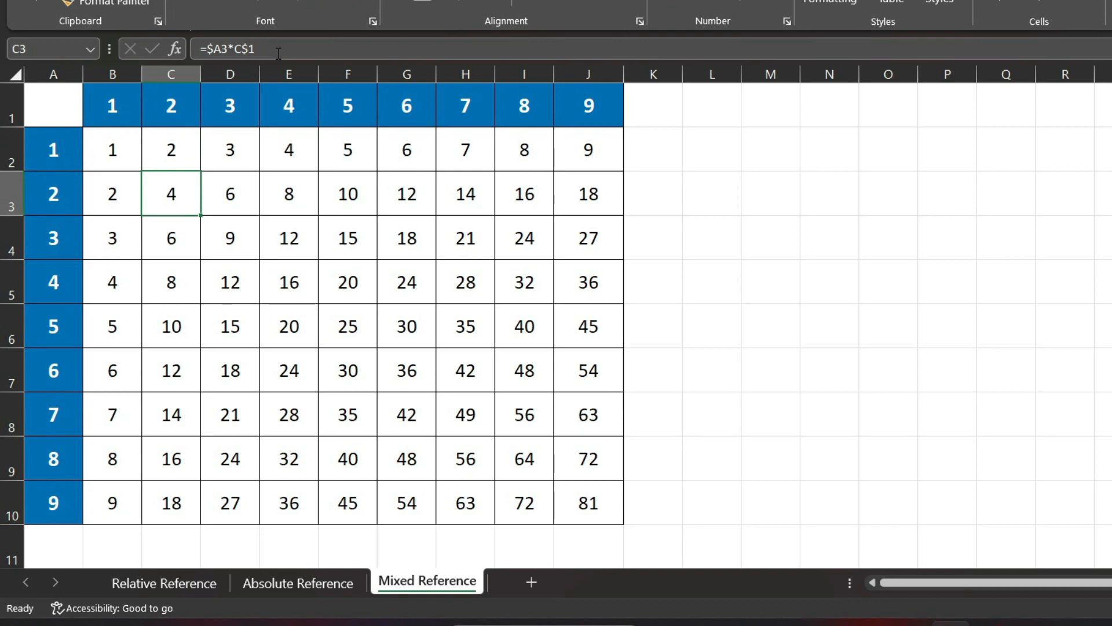
click(268, 343)
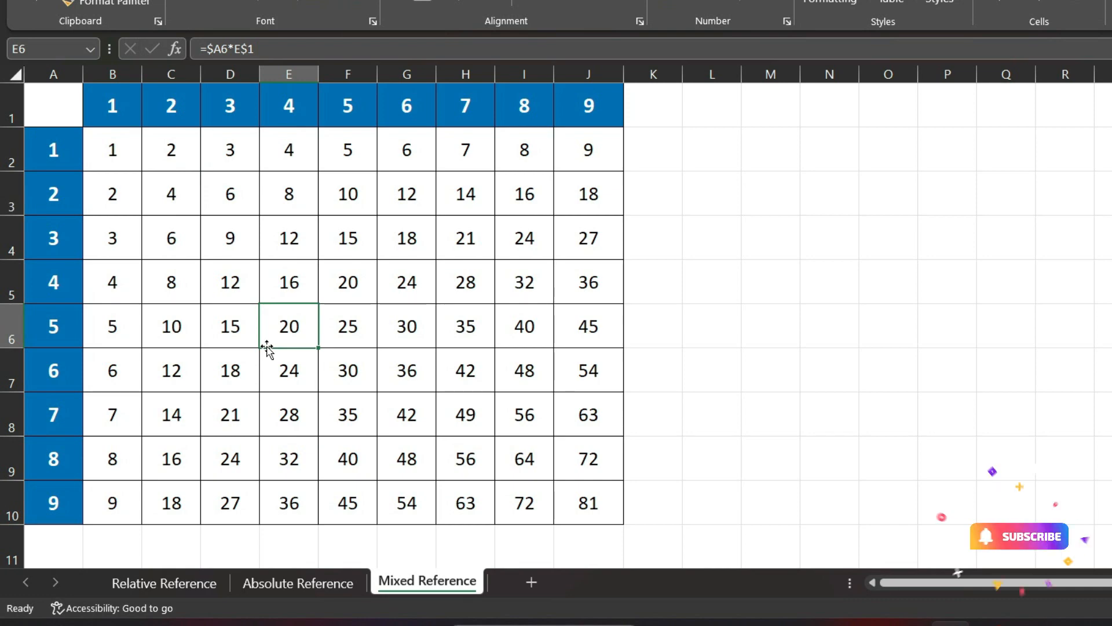